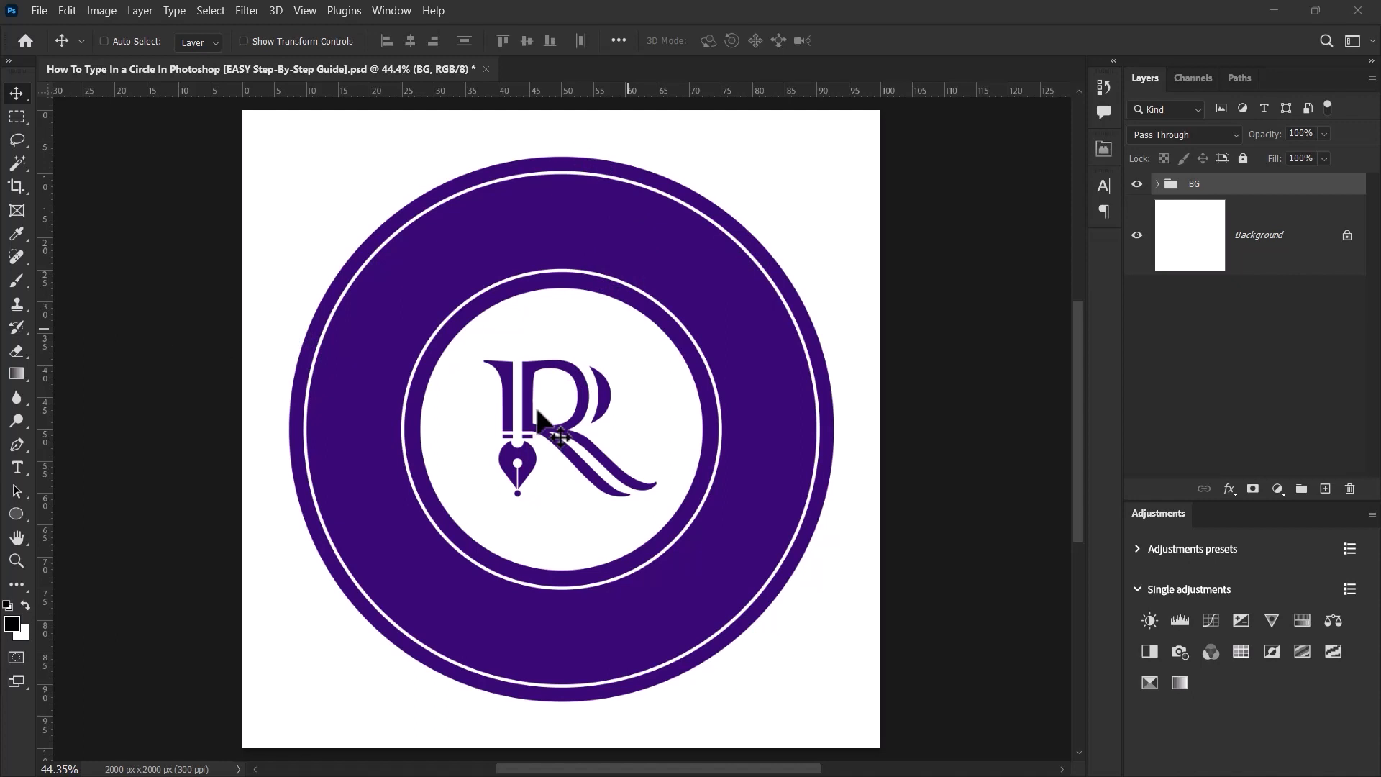
Try out a canvas guide layout with two columns and two rows, and undo it
key("ctrl+r")
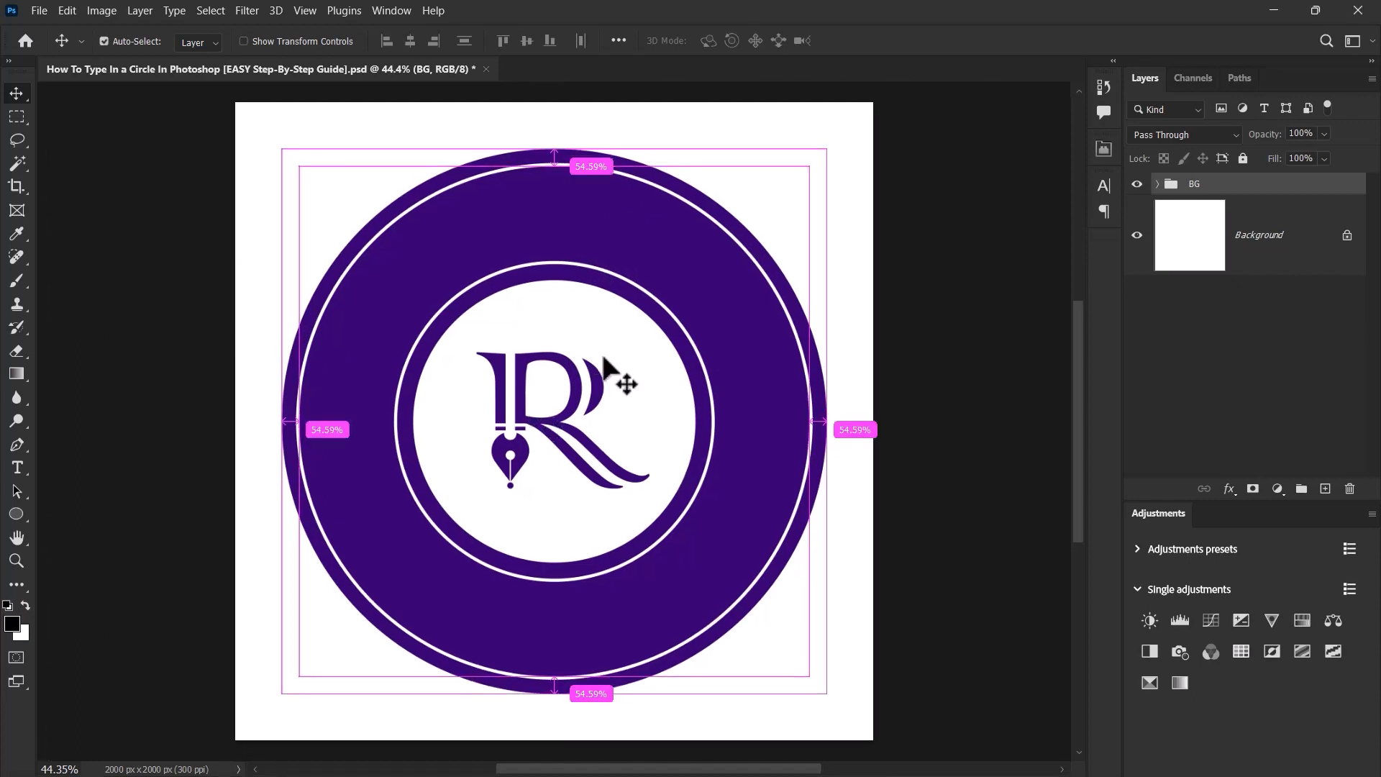
left_click(310, 7)
mouse_move(387, 464)
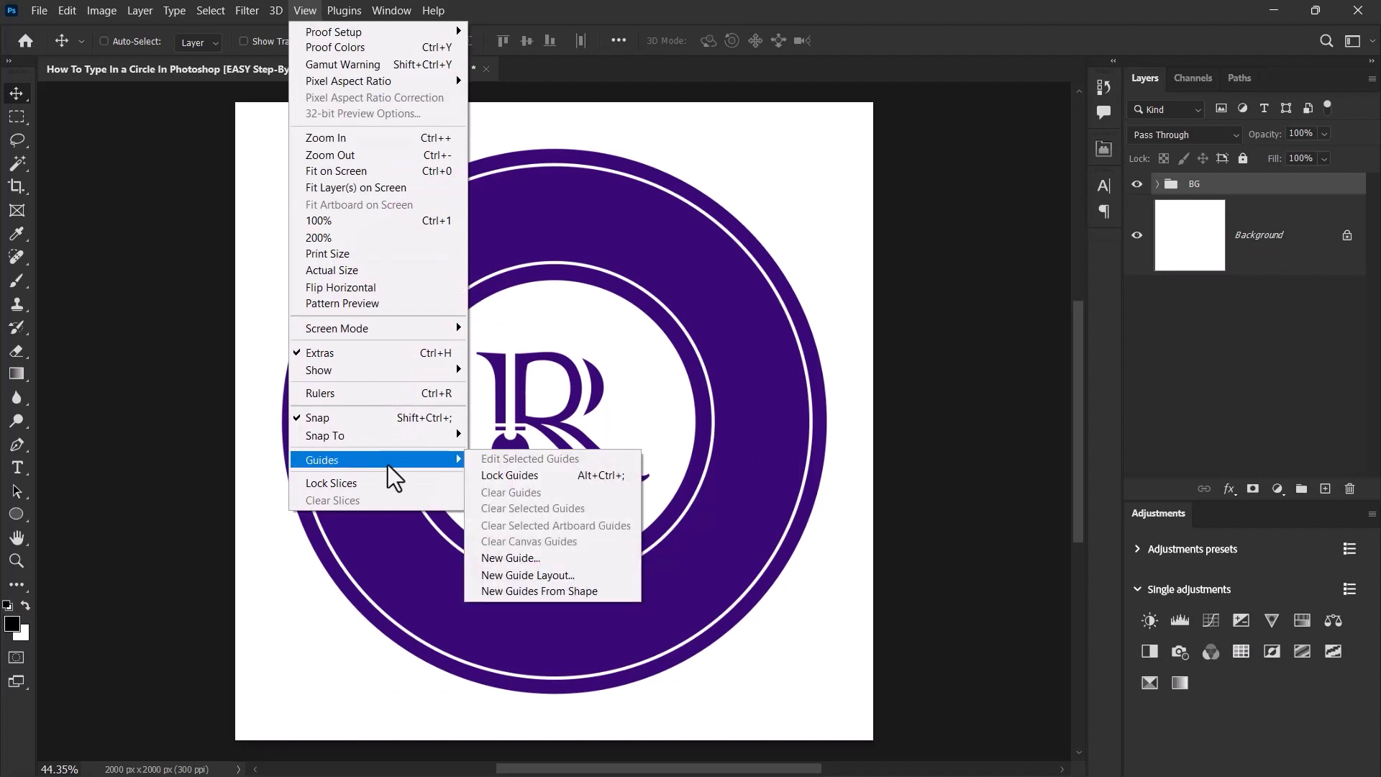
left_click(542, 574)
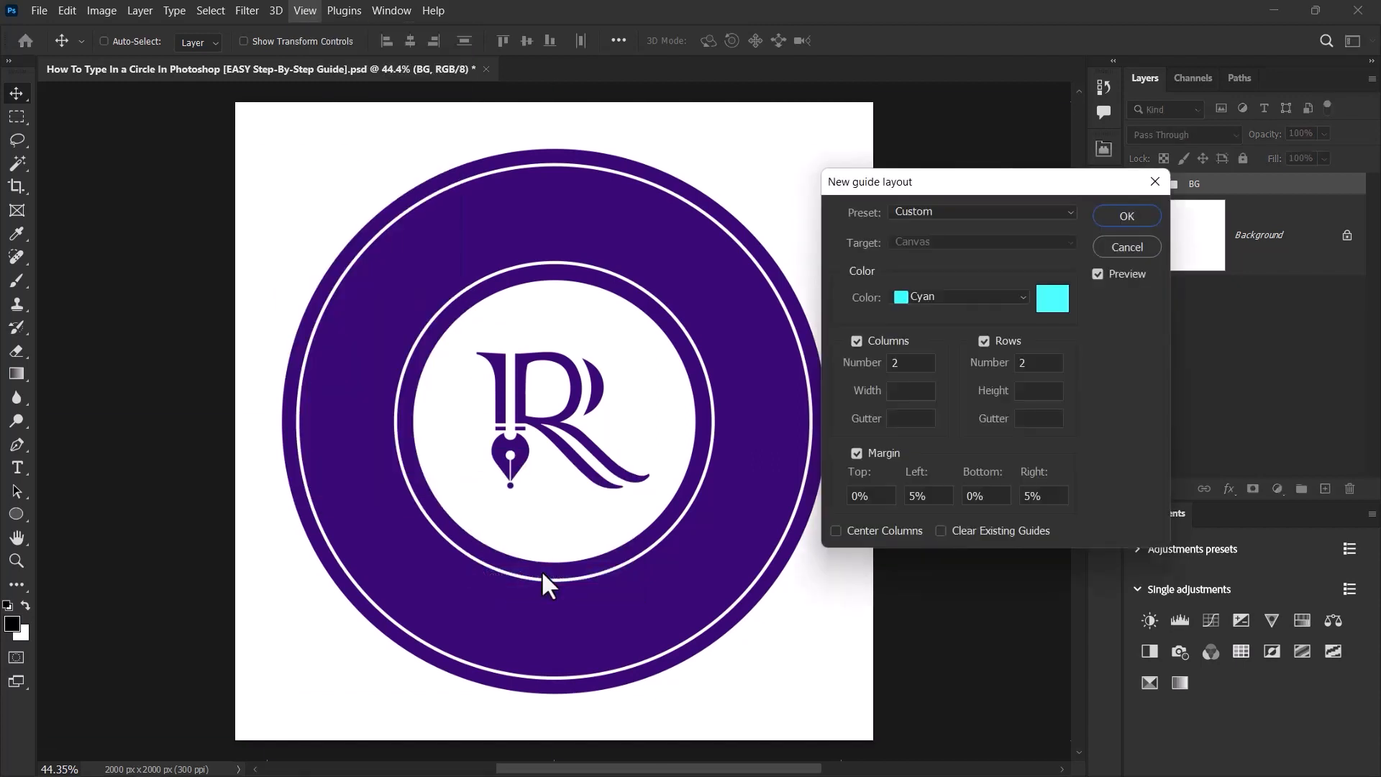
double_click(906, 363)
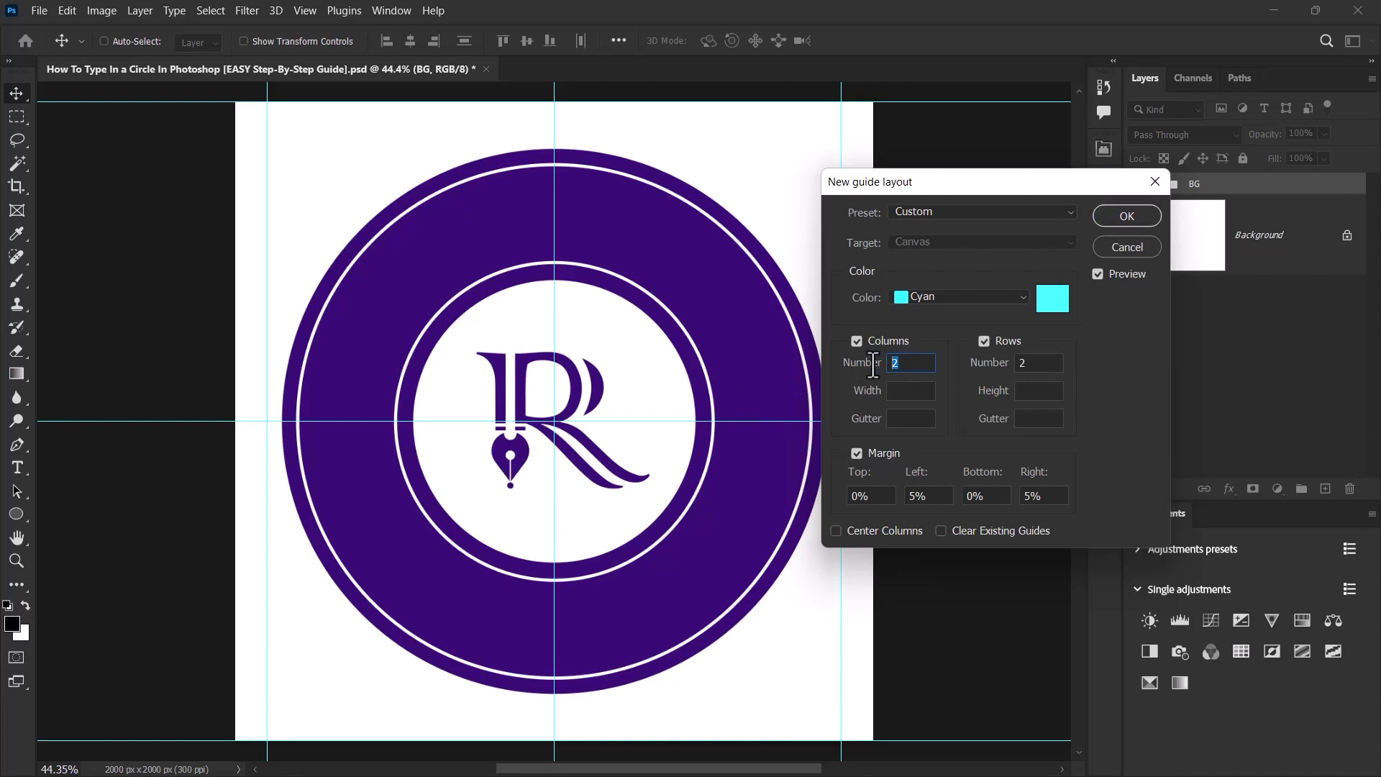
left_click(1034, 366)
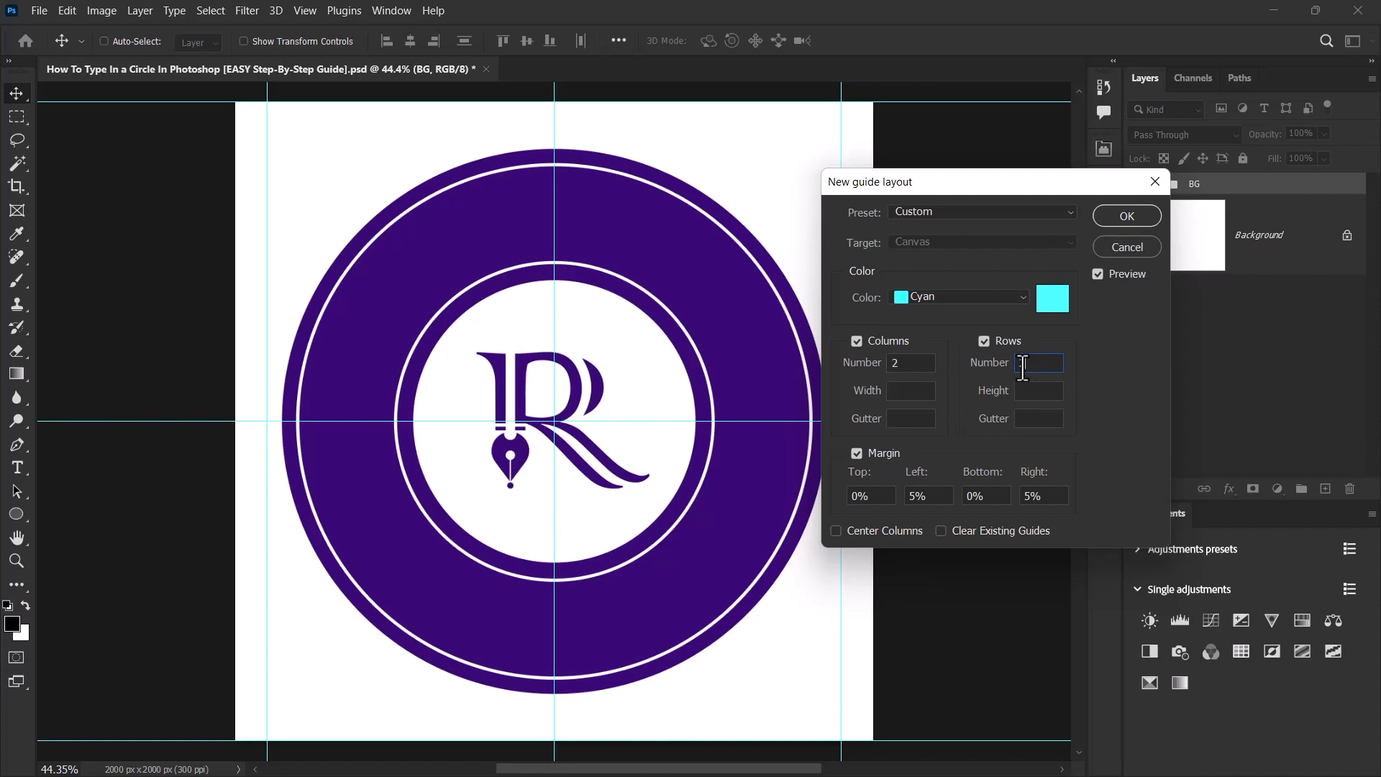
left_click(1122, 214)
scroll(555, 455, "up", 2)
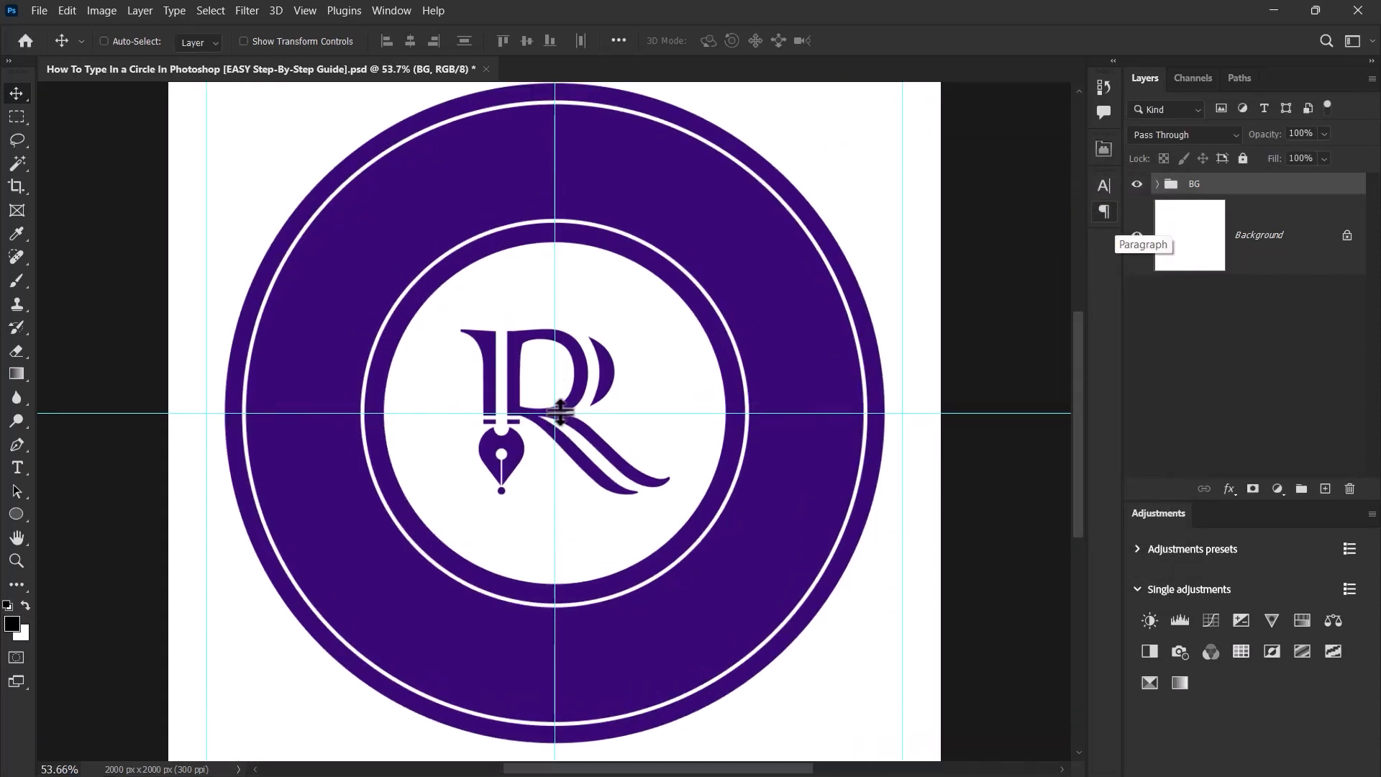
scroll(560, 412, "down", 2)
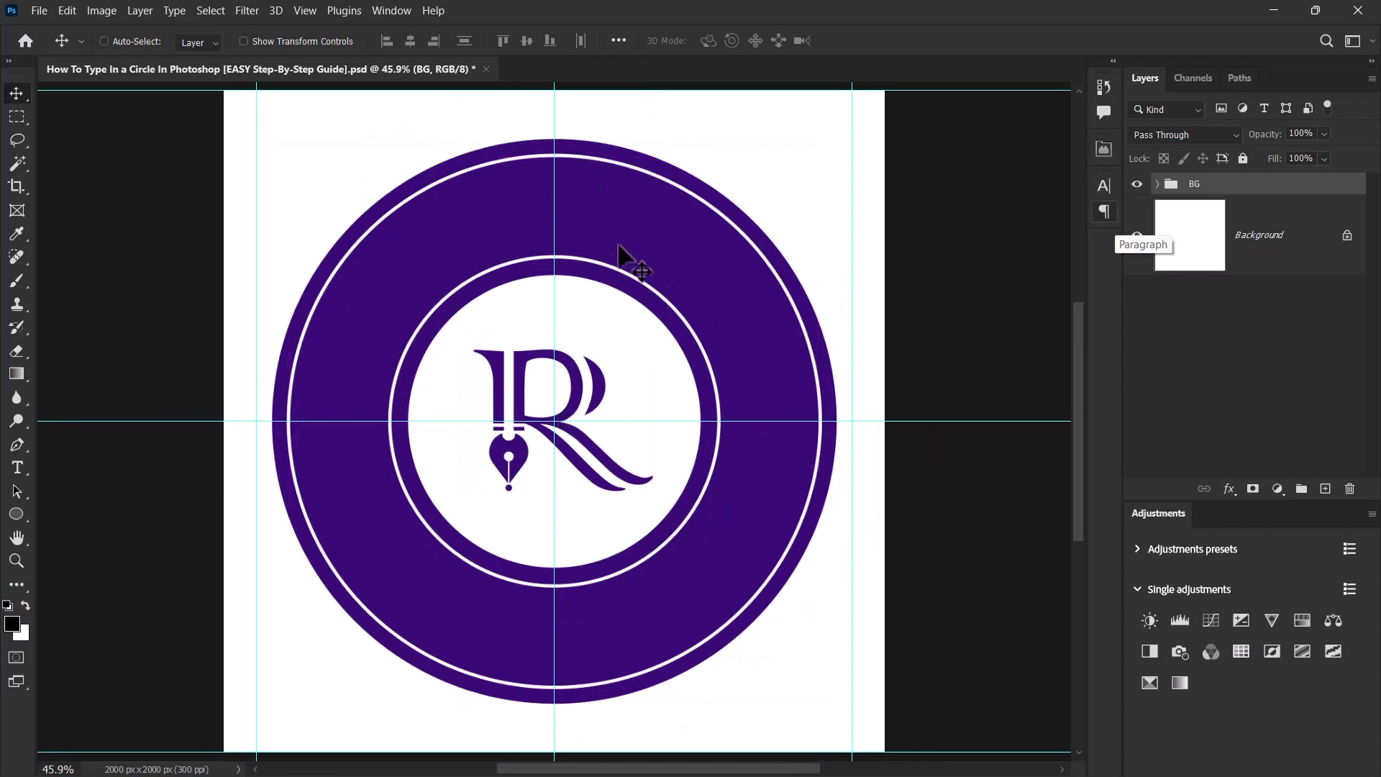
key("ctrl")
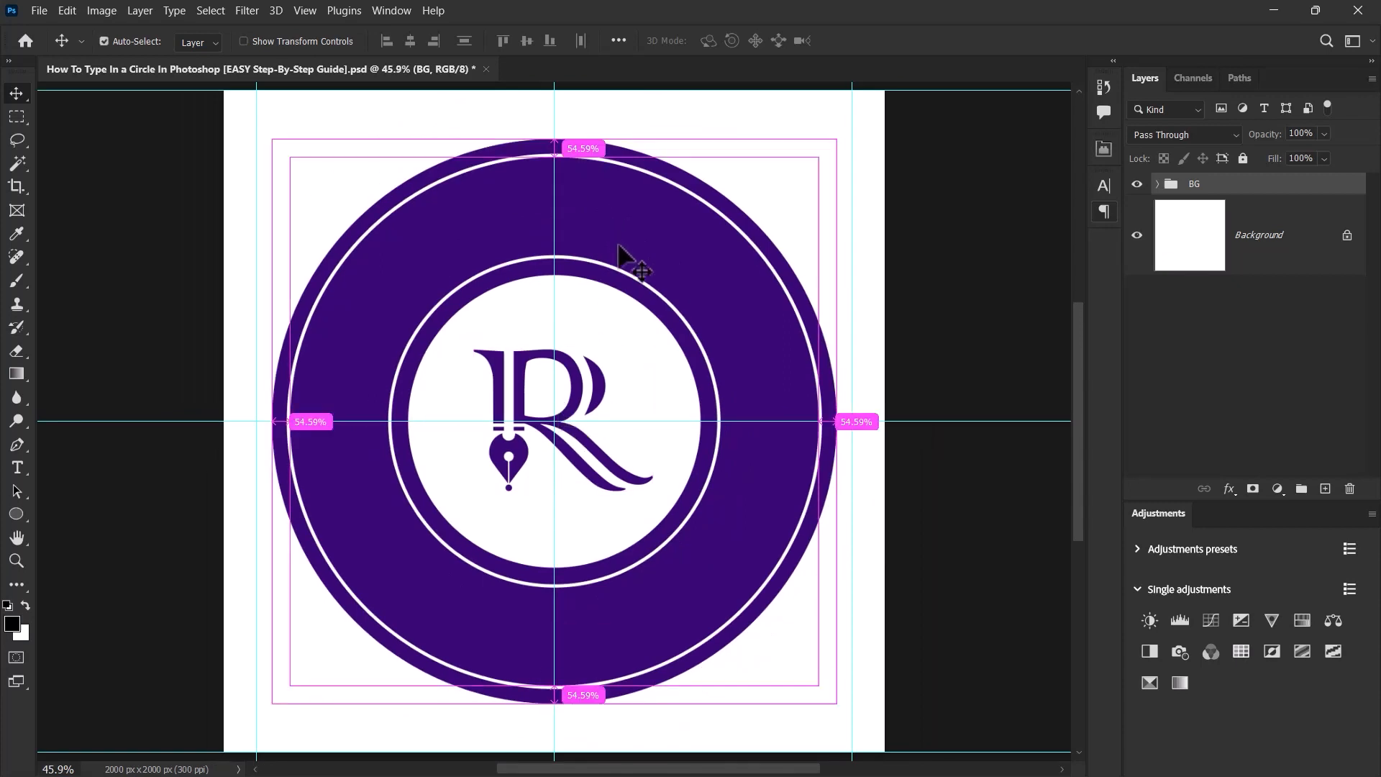
key("ctrl+z")
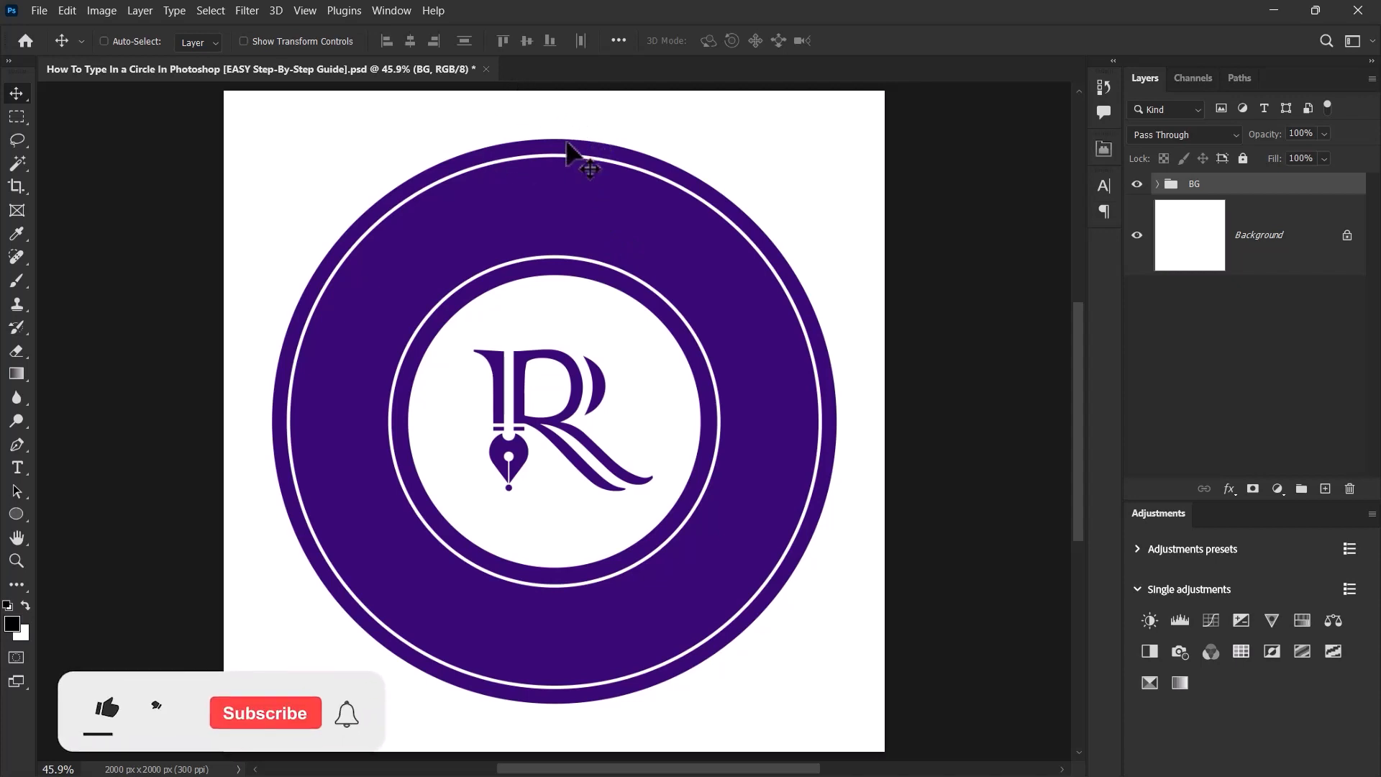
Show the rulers and set their units to percent
key("ctrl")
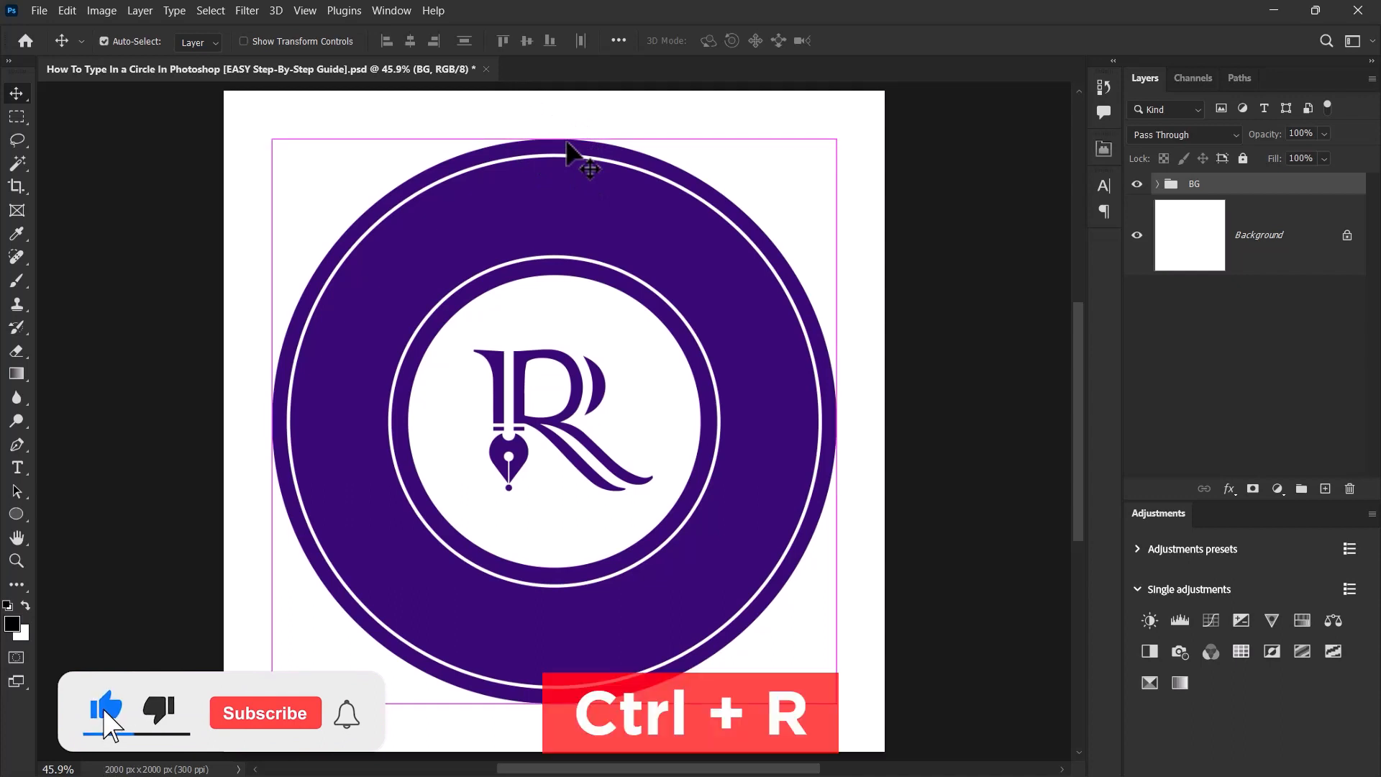
key("ctrl+r")
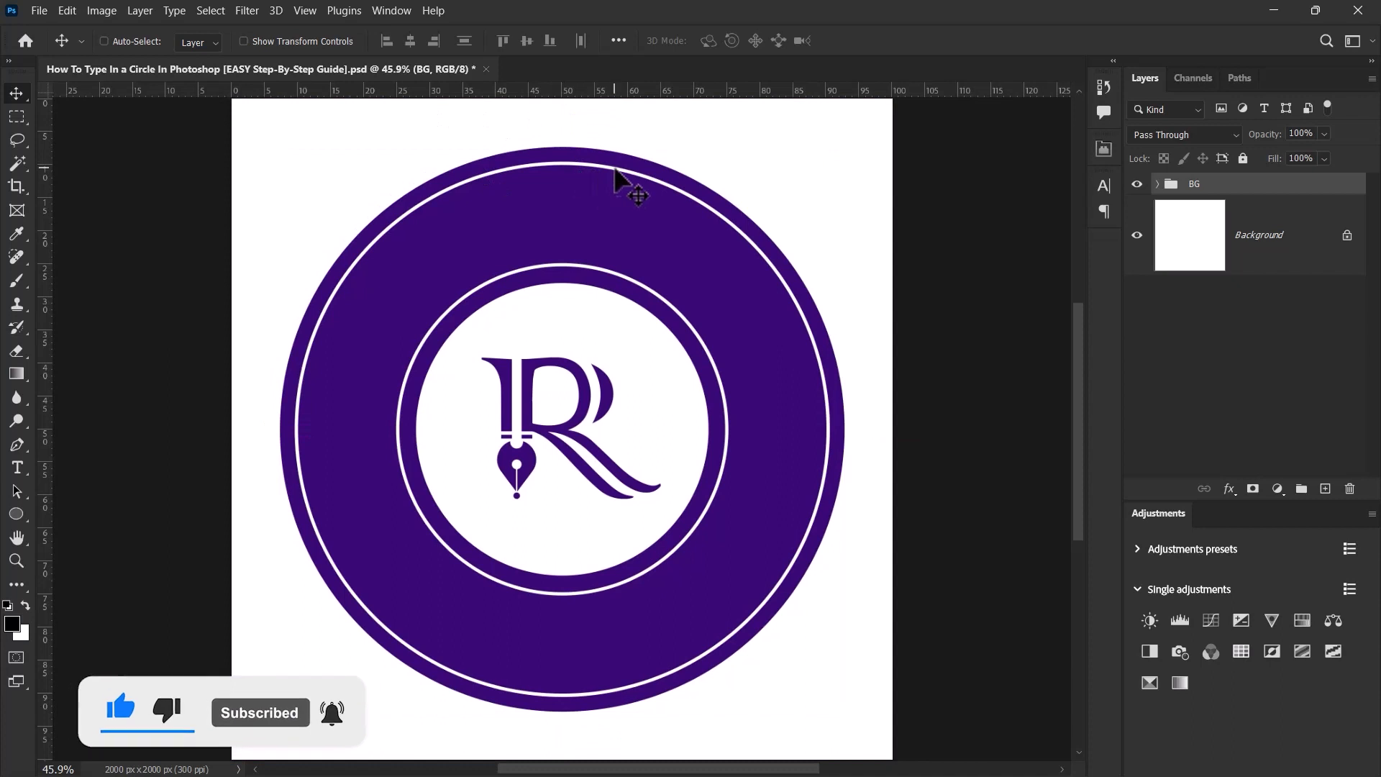
right_click(582, 91)
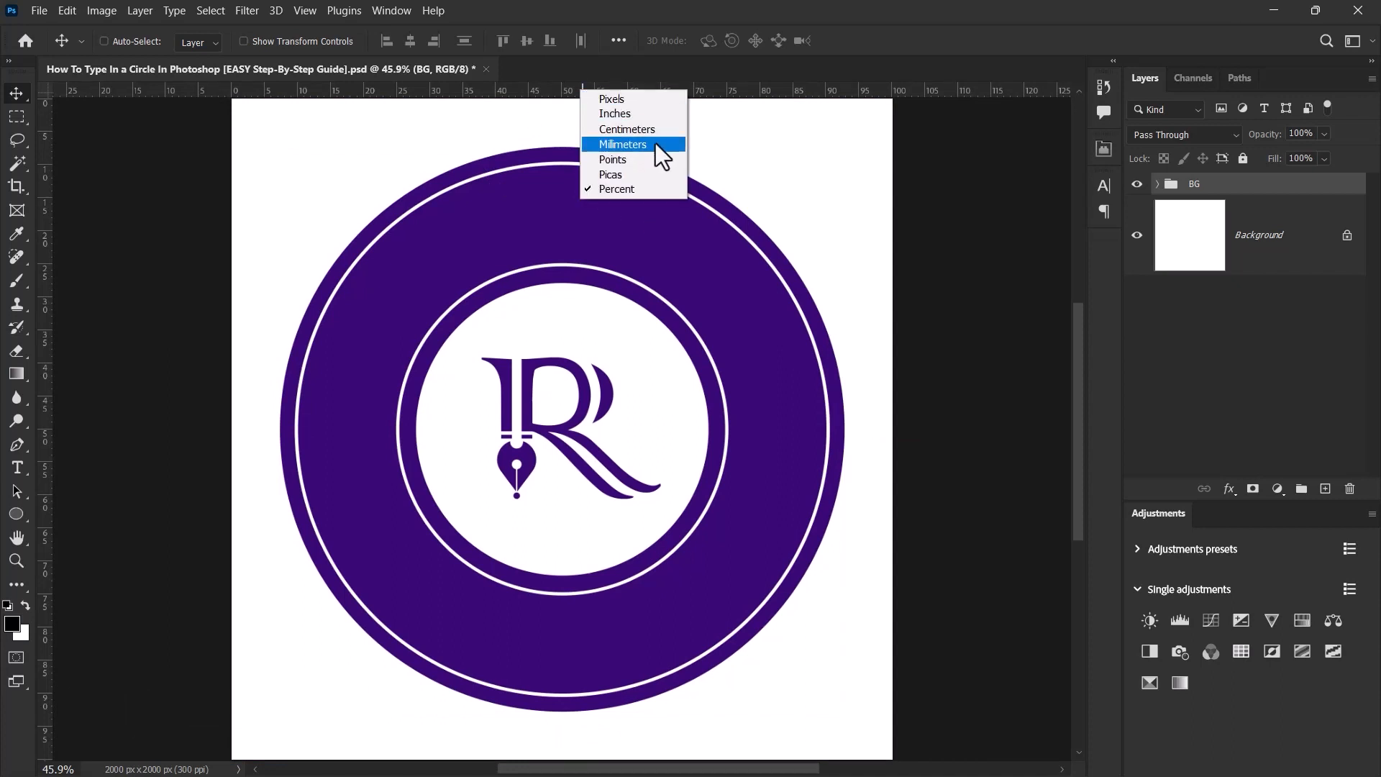
left_click(619, 188)
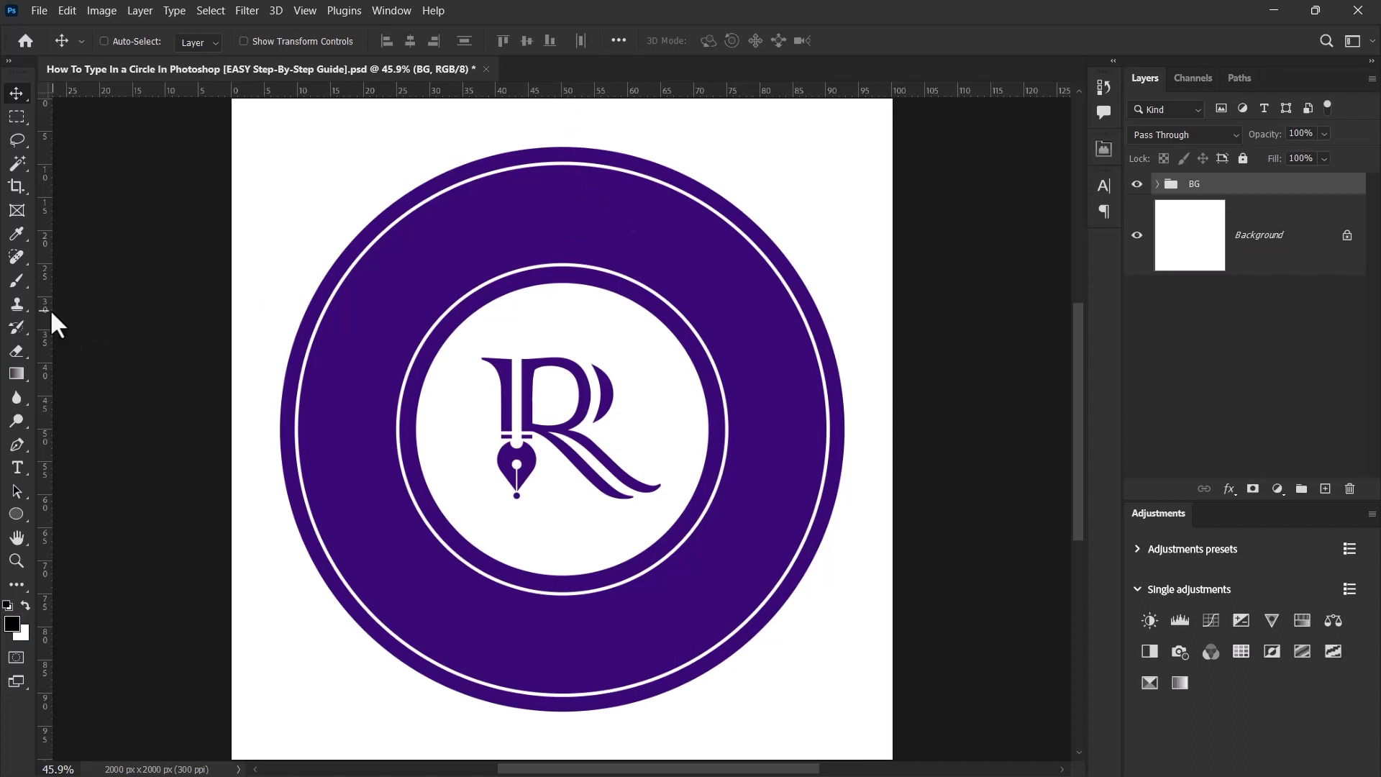
Place a vertical guide at 50% through the centre of the canvas
left_click_drag(39, 303, 561, 188)
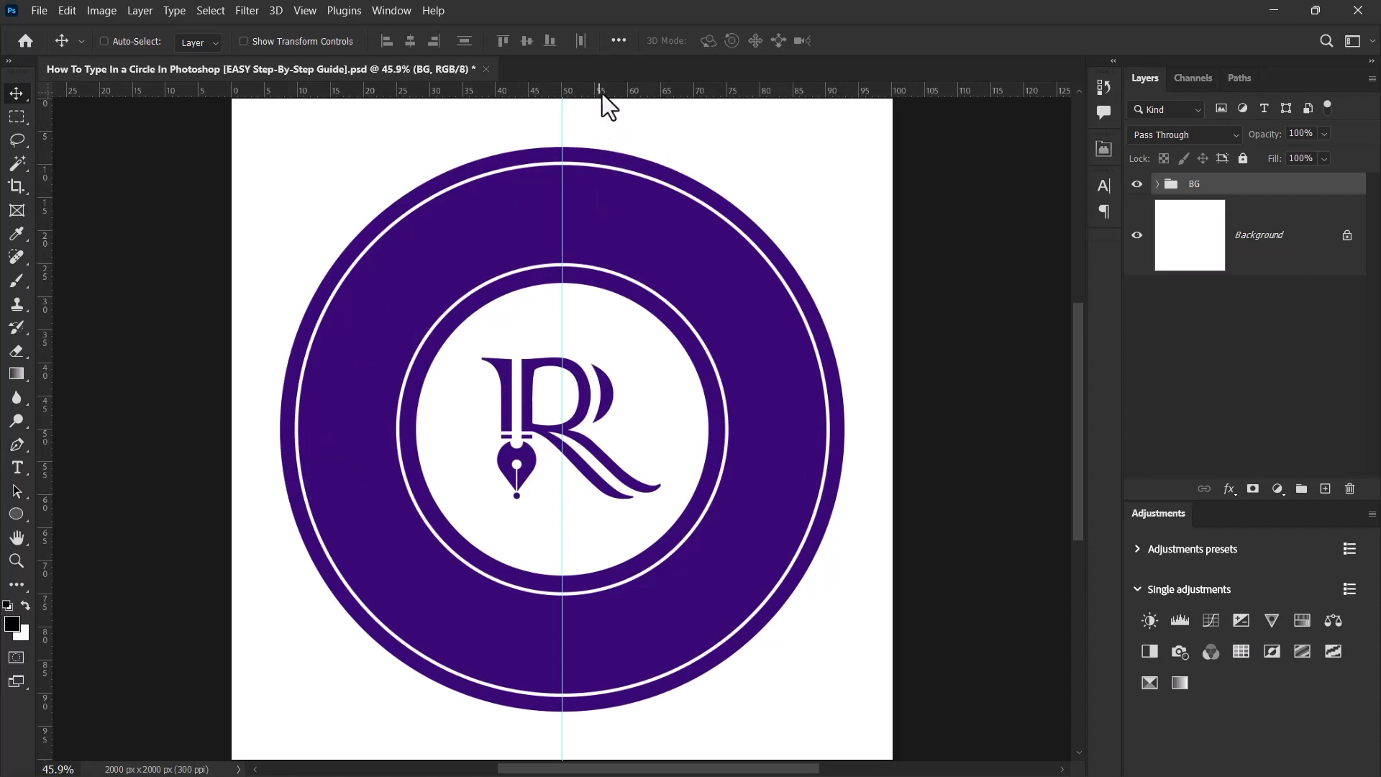
left_click_drag(602, 89, 655, 91)
left_click(620, 174)
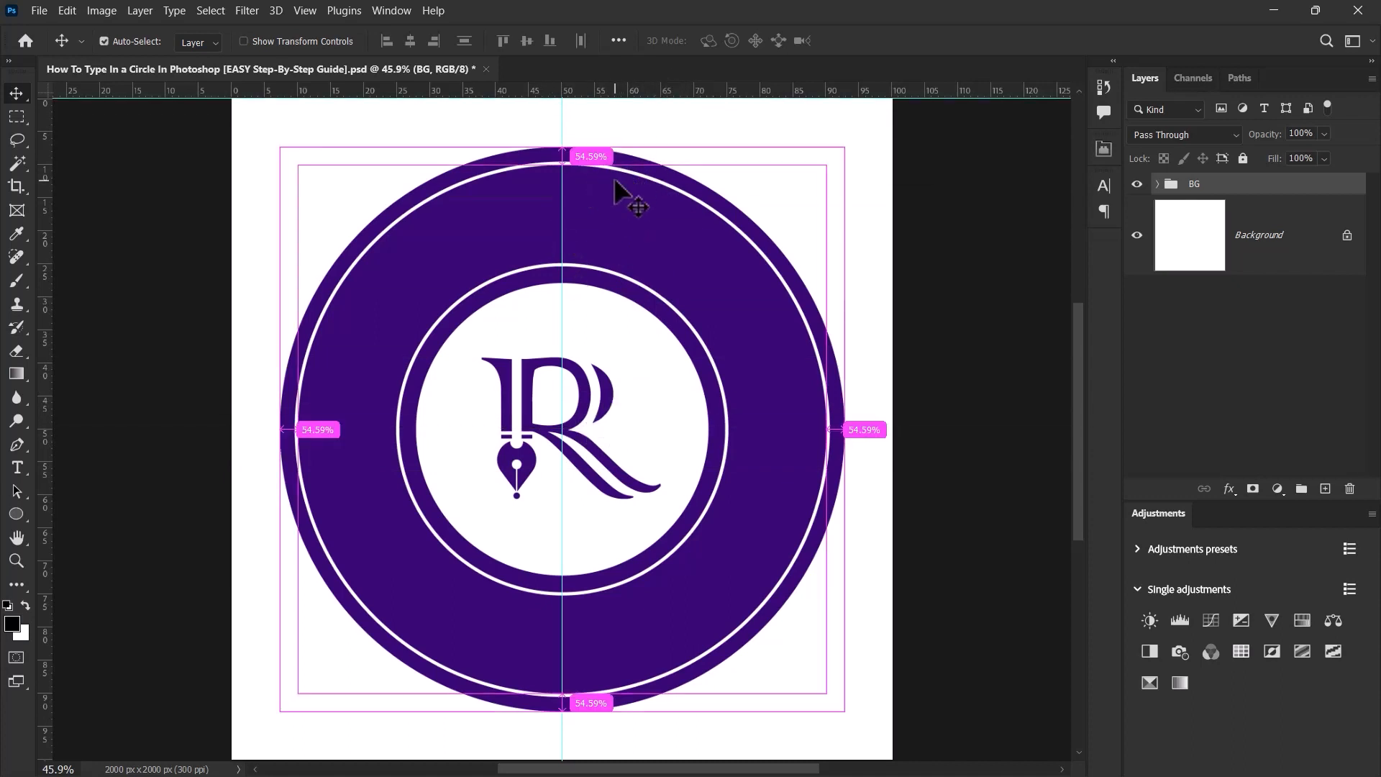
Place a horizontal guide at 50% so it crosses the vertical guide at the canvas centre
left_click_drag(42, 372, 468, 440)
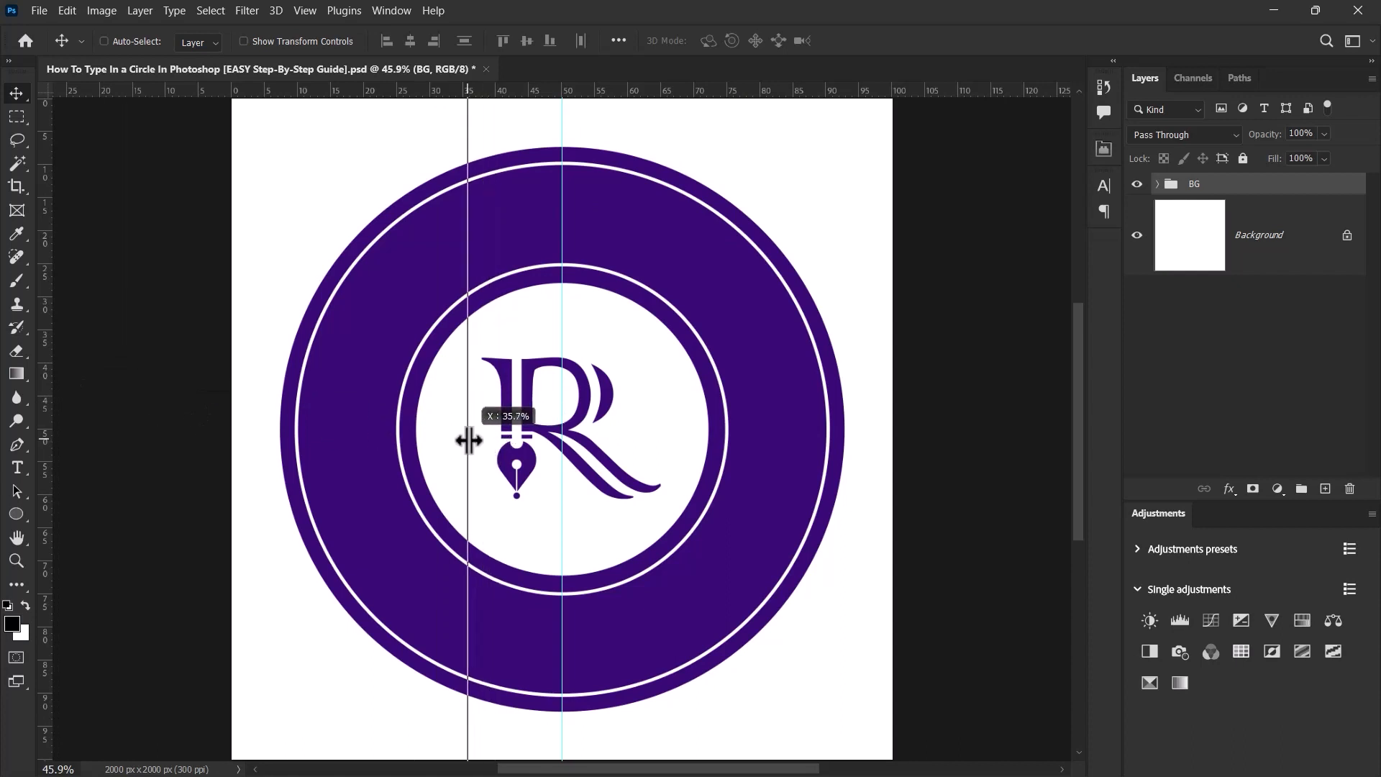
left_click_drag(468, 441, 470, 441)
key("alt")
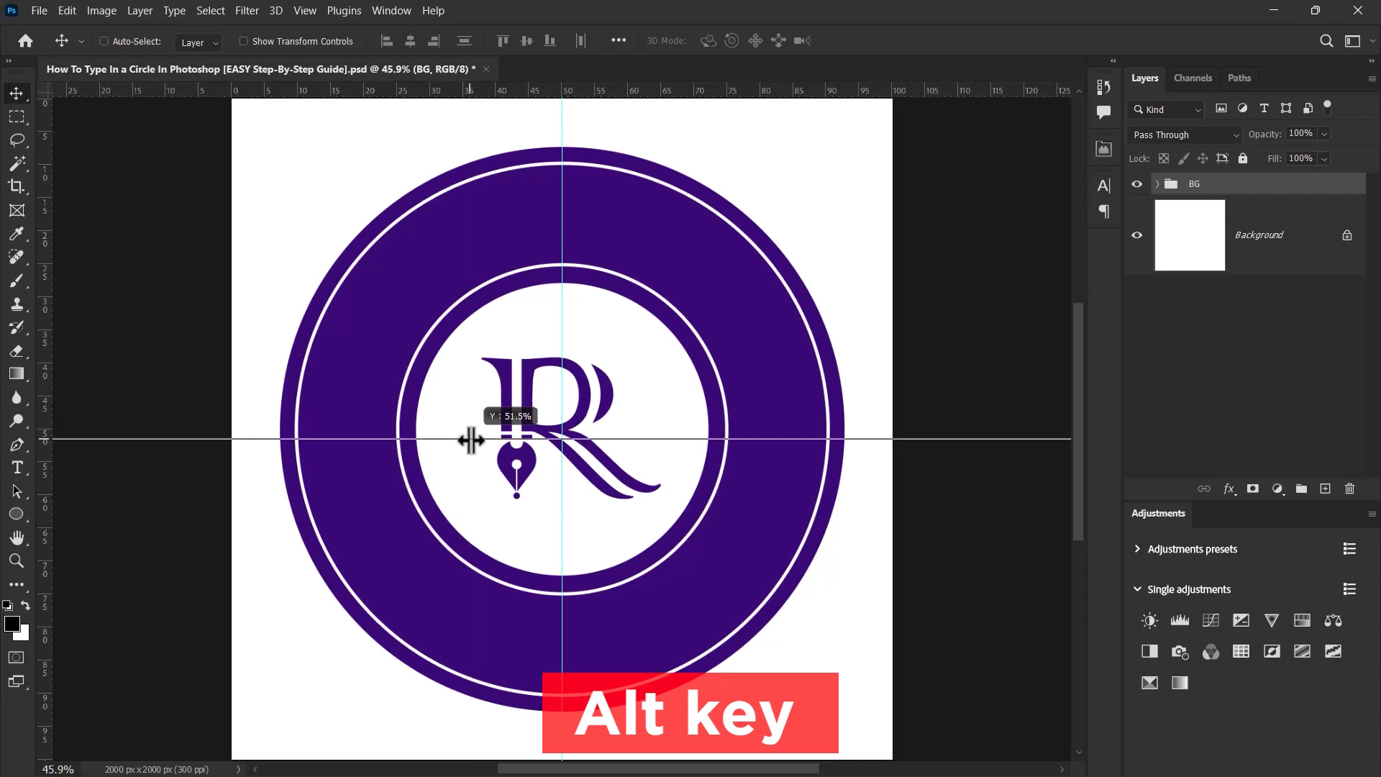
left_click_drag(471, 440, 478, 428)
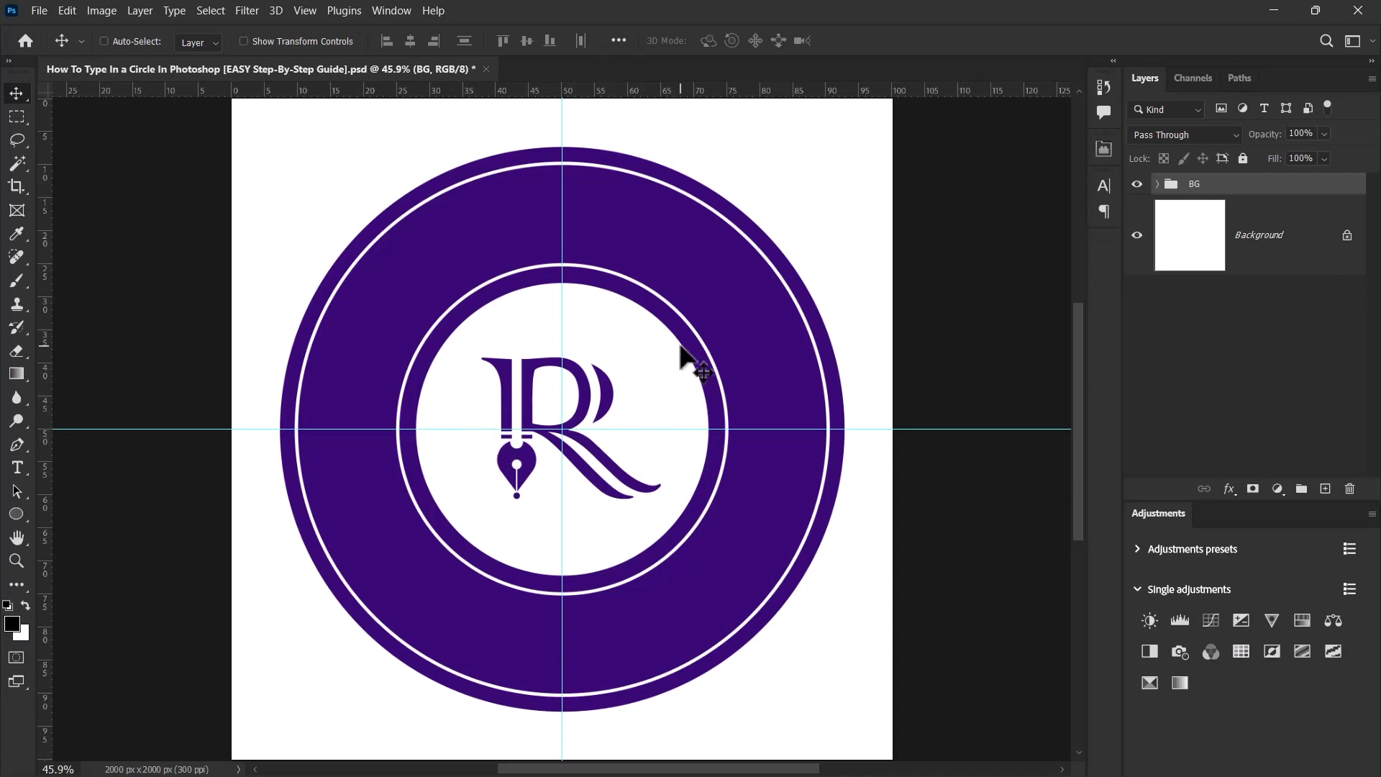
scroll(563, 417, "up", 4)
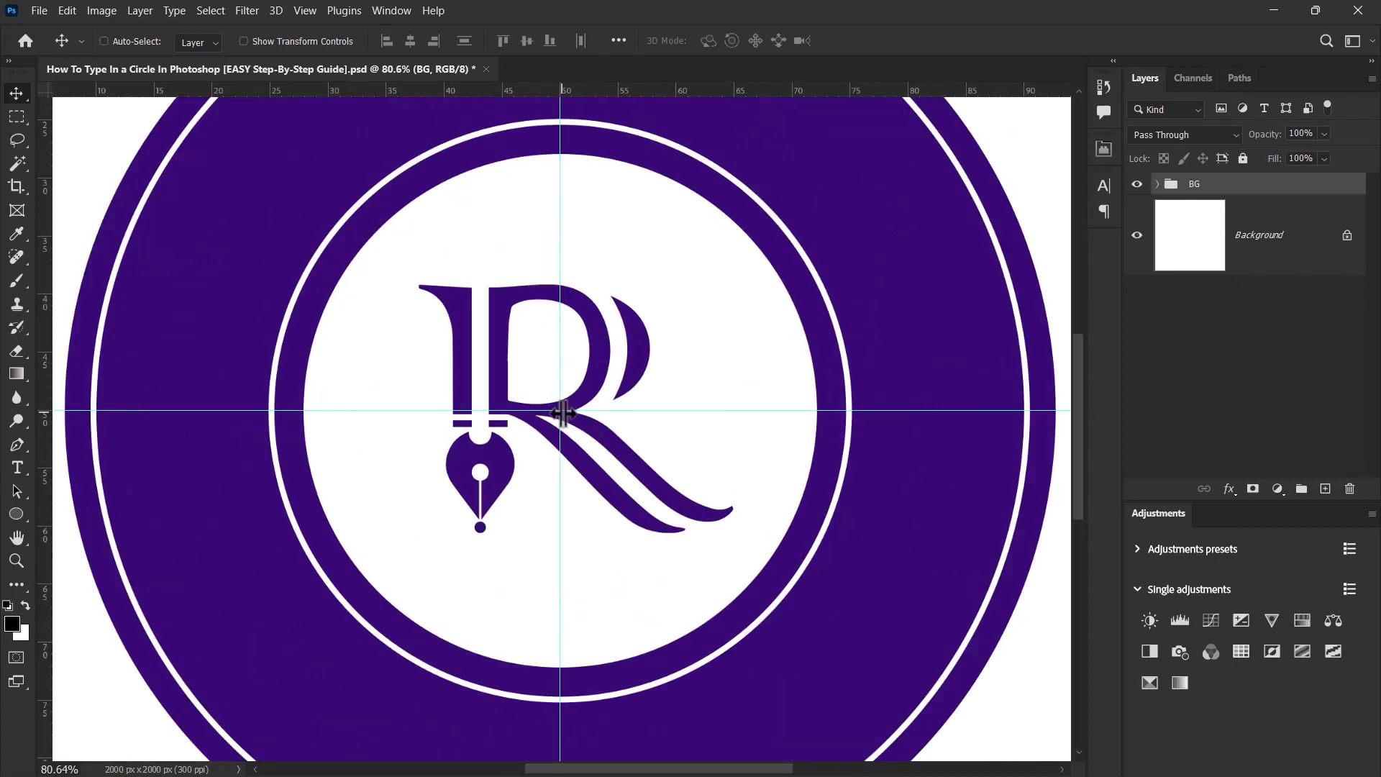
scroll(568, 432, "down", 2)
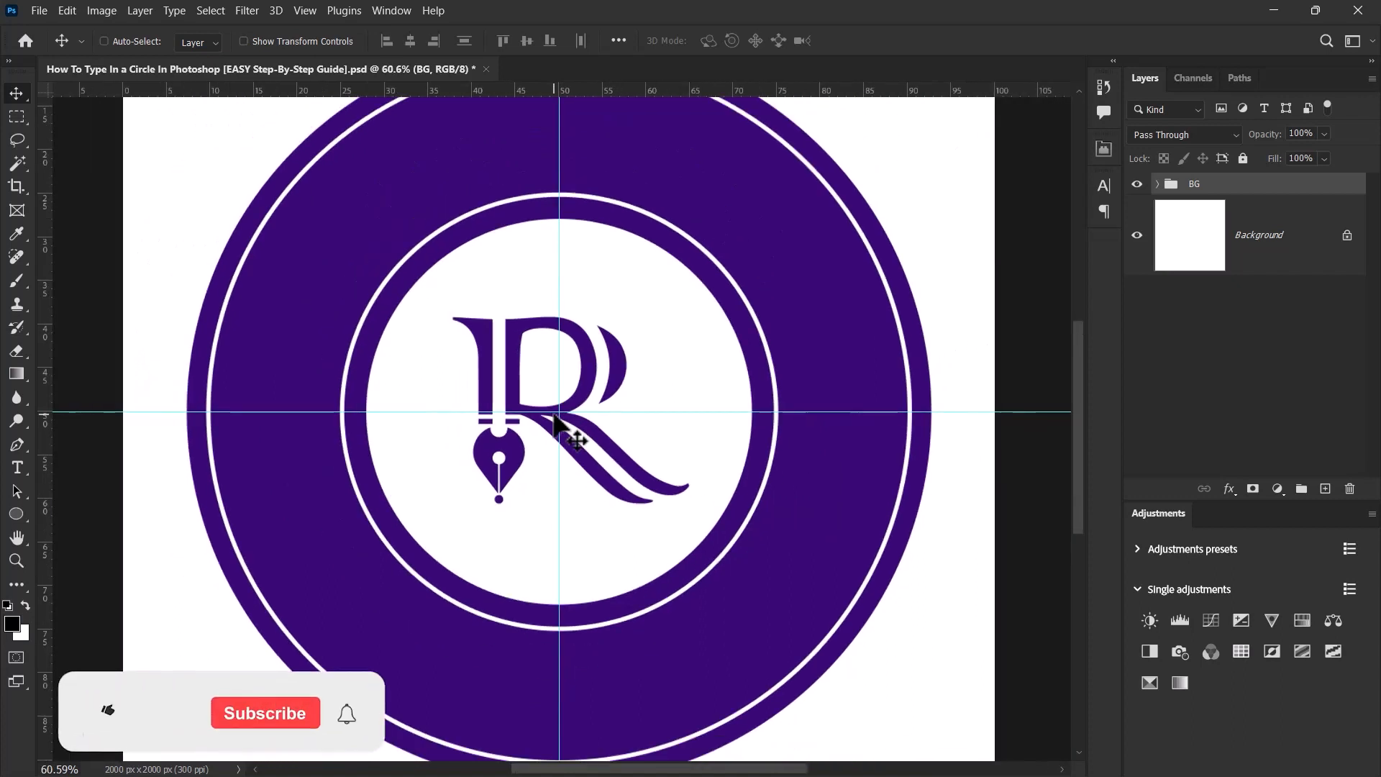
scroll(569, 428, "down", 2)
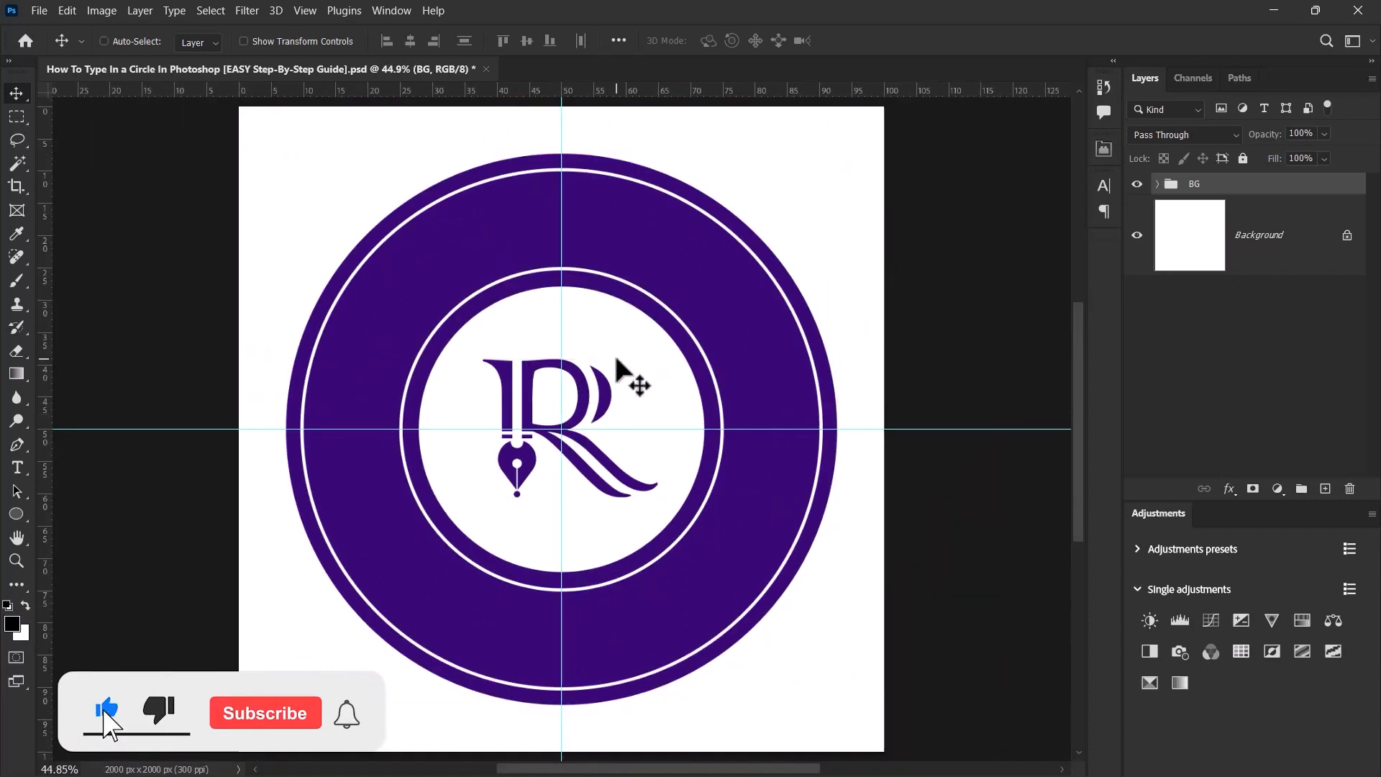
Draw a circular path about 1214 px wide with the Ellipse tool in Path mode, centred on the guide intersection inside the purple ring
left_click(16, 517)
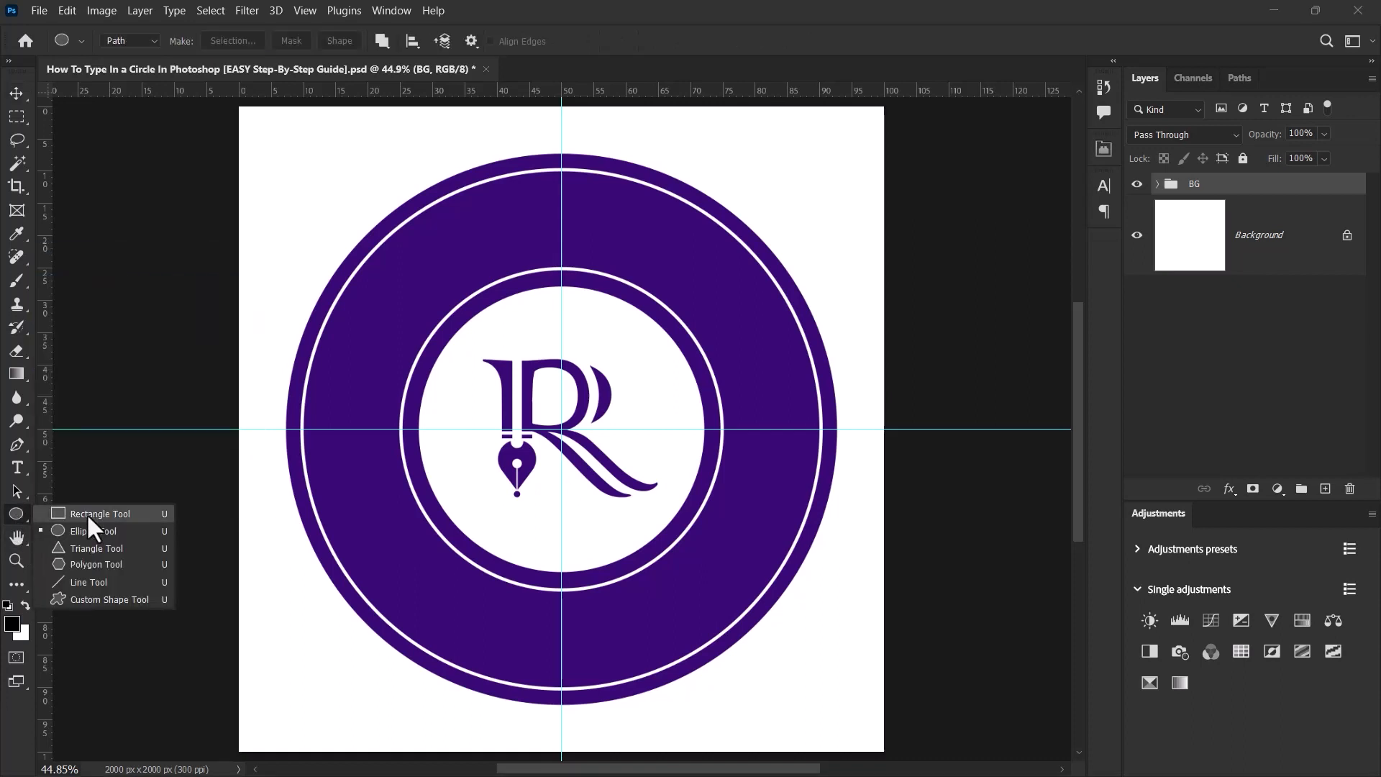
left_click(86, 512)
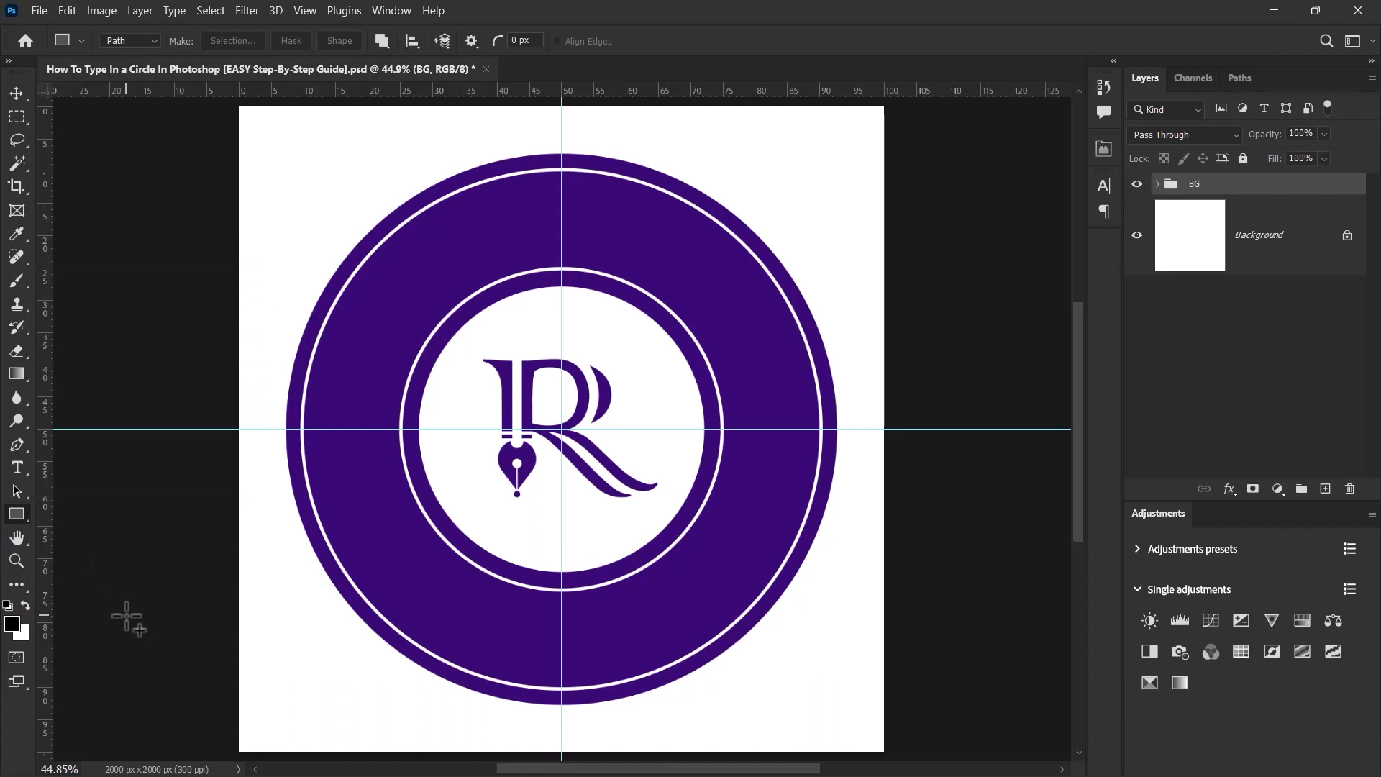
left_click(16, 513)
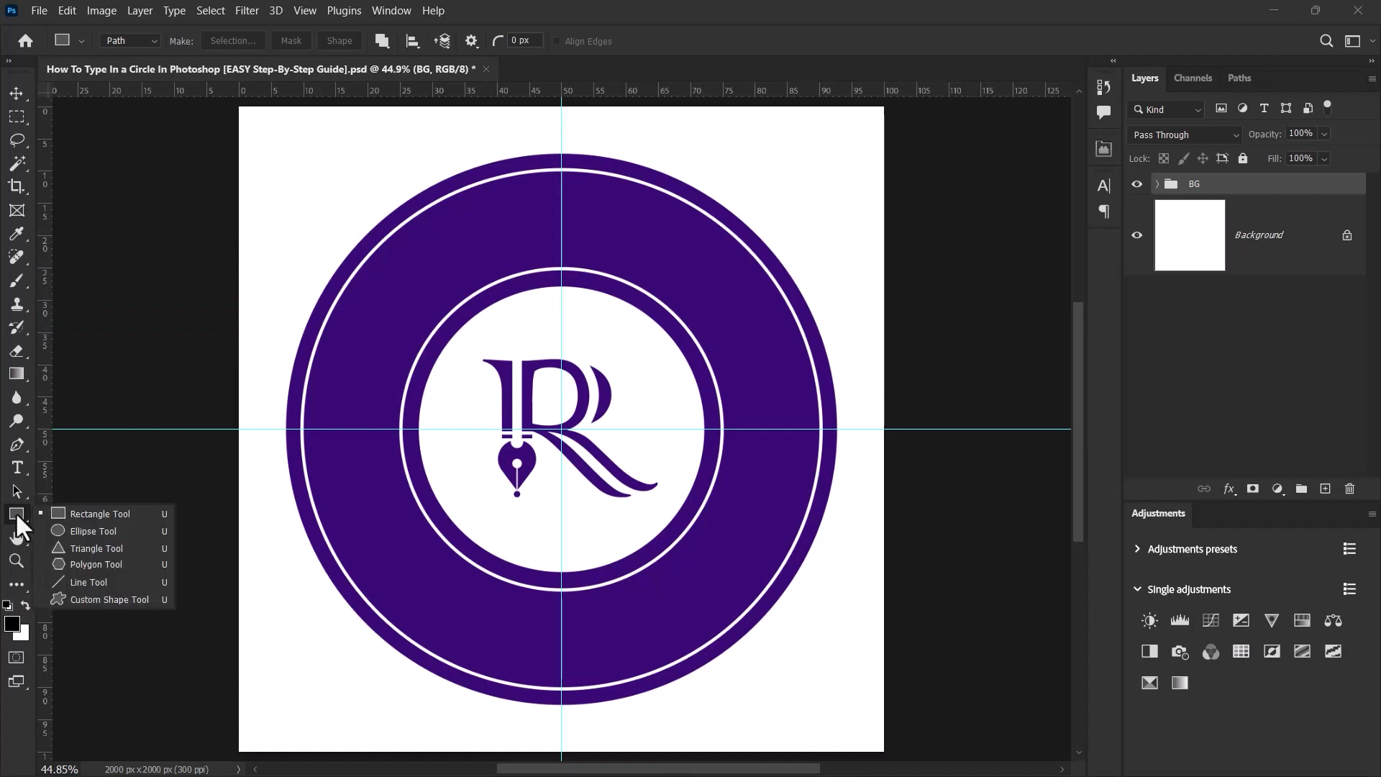
left_click(108, 531)
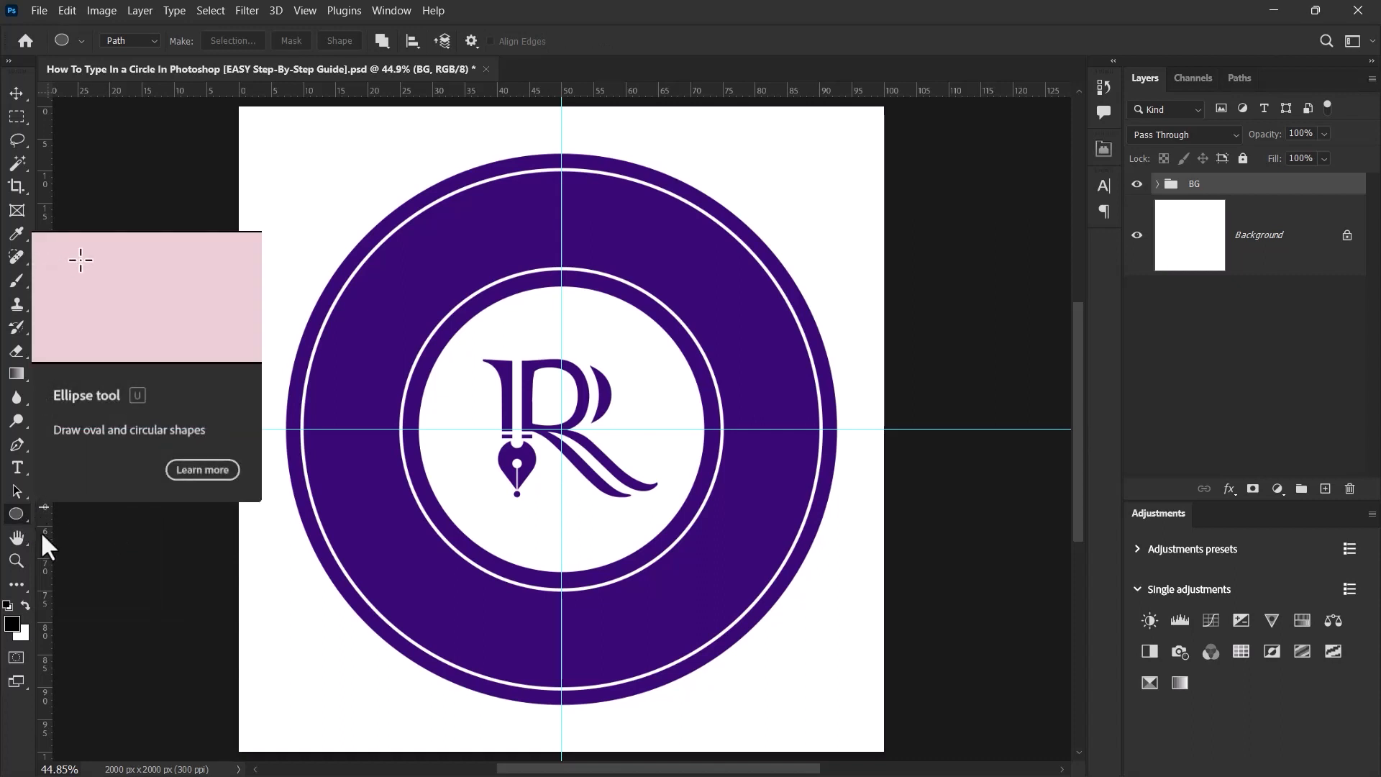
left_click(149, 40)
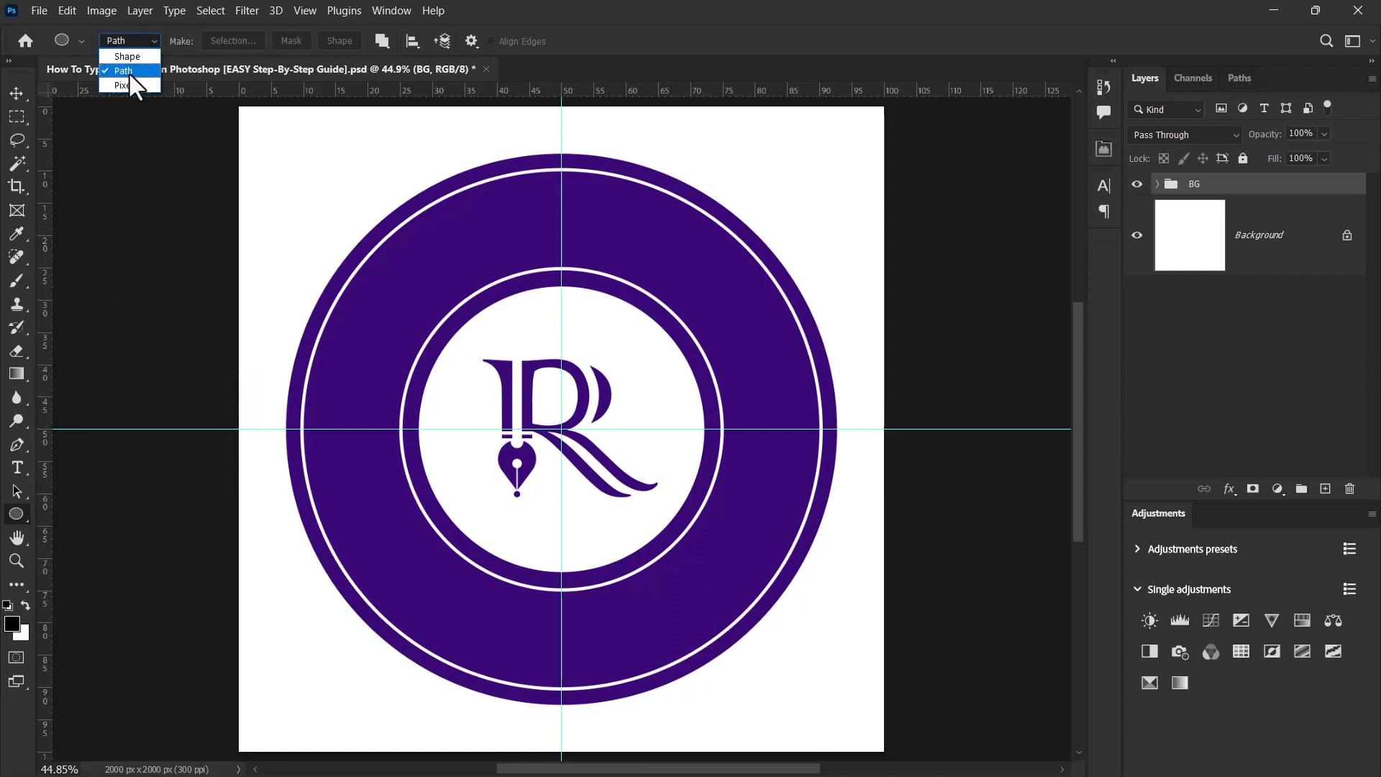
left_click(568, 445)
left_click_drag(562, 430, 758, 633)
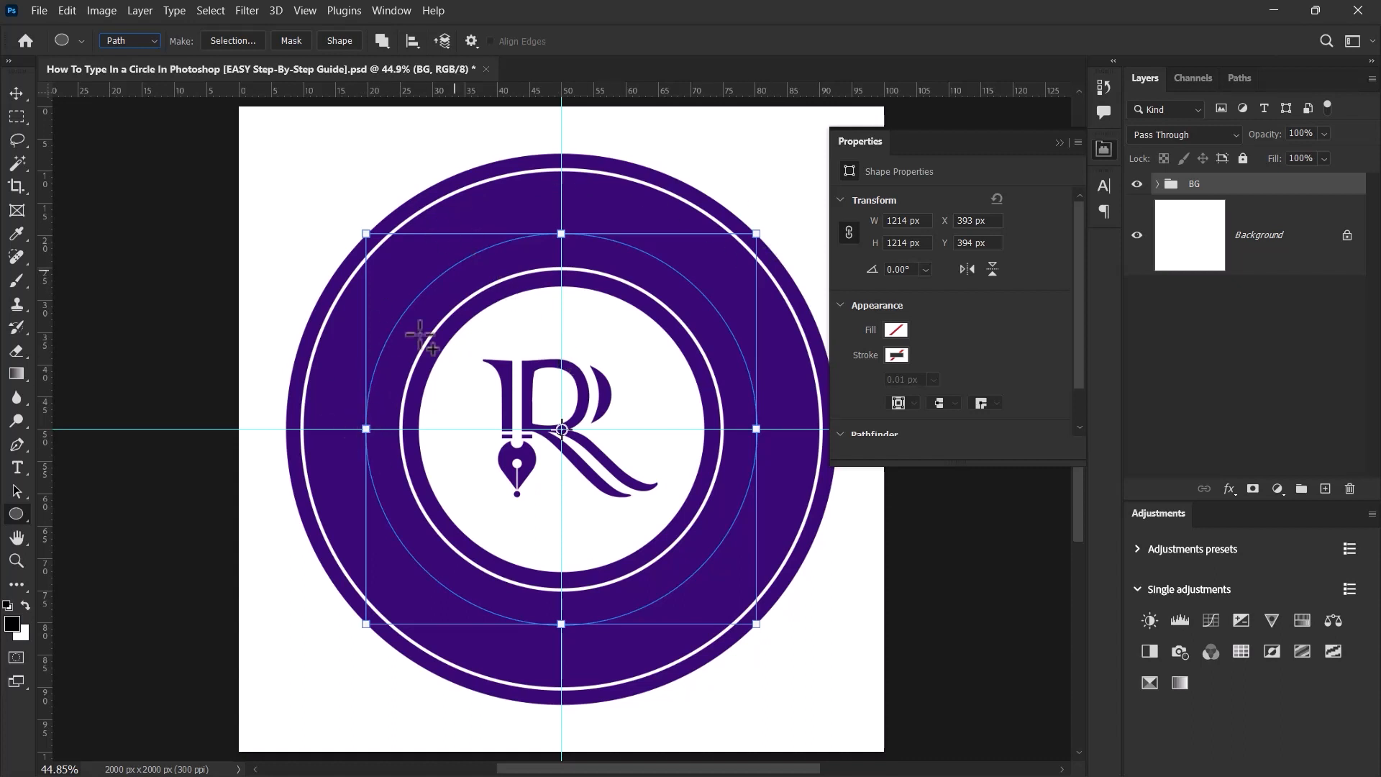
Add the text "ROOSEVELT MULTIMEDIA" along the circular path with the Horizontal Type tool, starting on its upper-left arc just above the horizontal guide
left_click(17, 464)
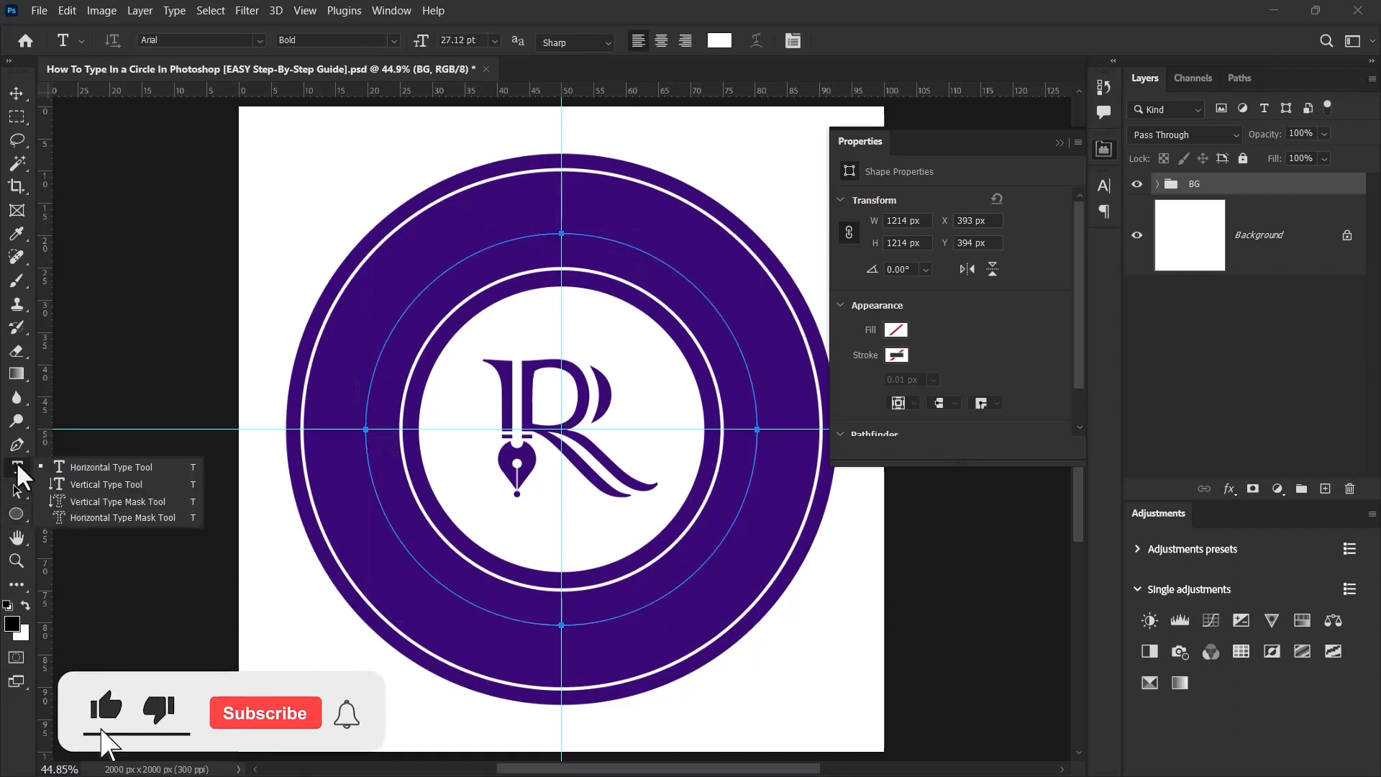
left_click(120, 469)
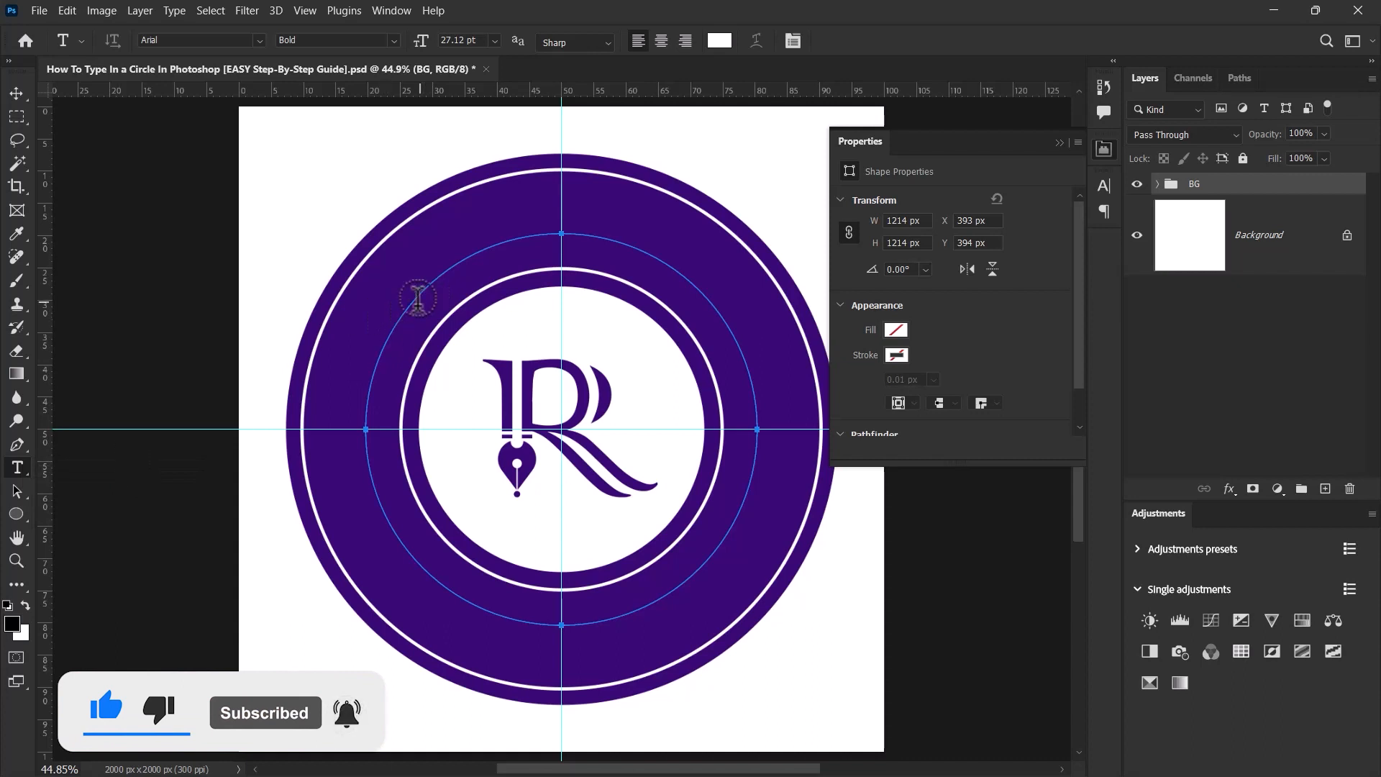
scroll(386, 363, "up", 3, "alt")
scroll(386, 363, "up", 2, "alt")
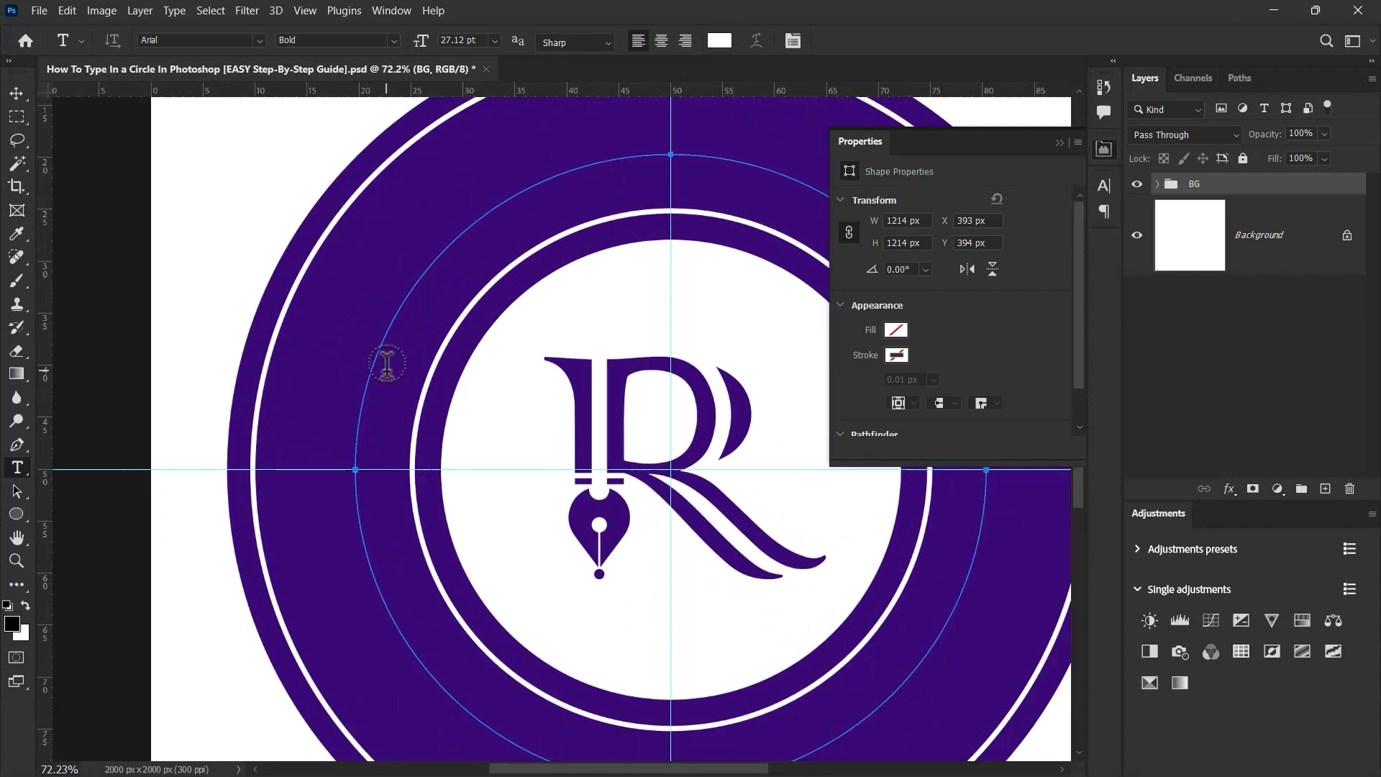
left_click(1058, 142)
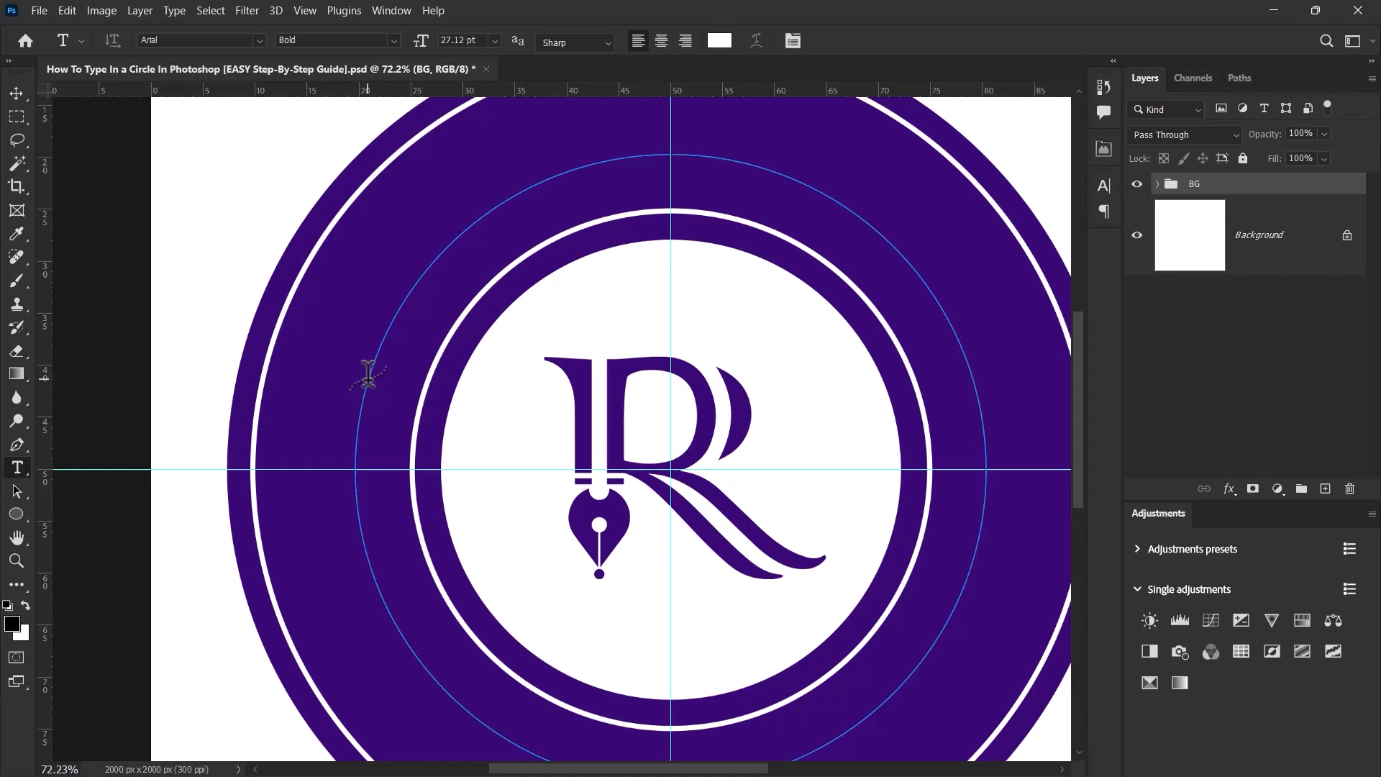
left_click(367, 373)
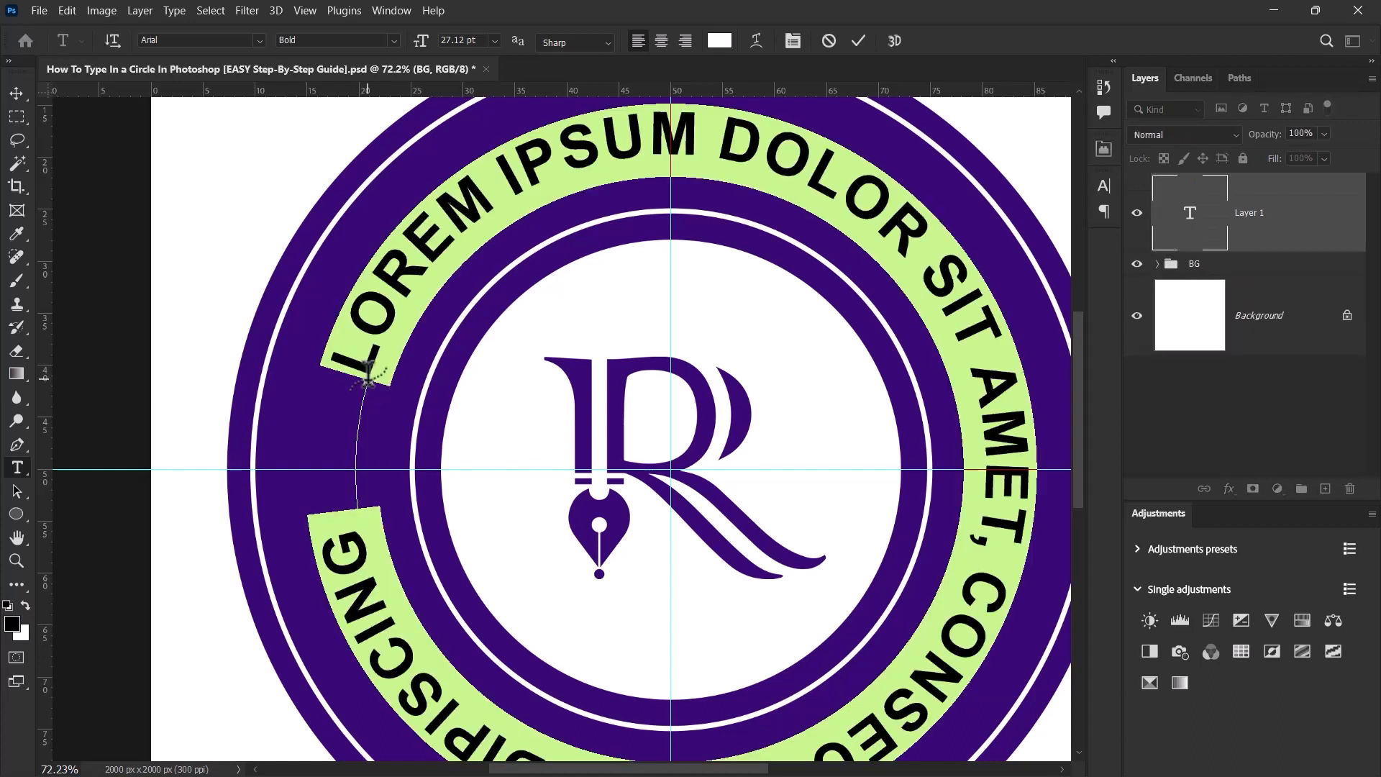
type("R")
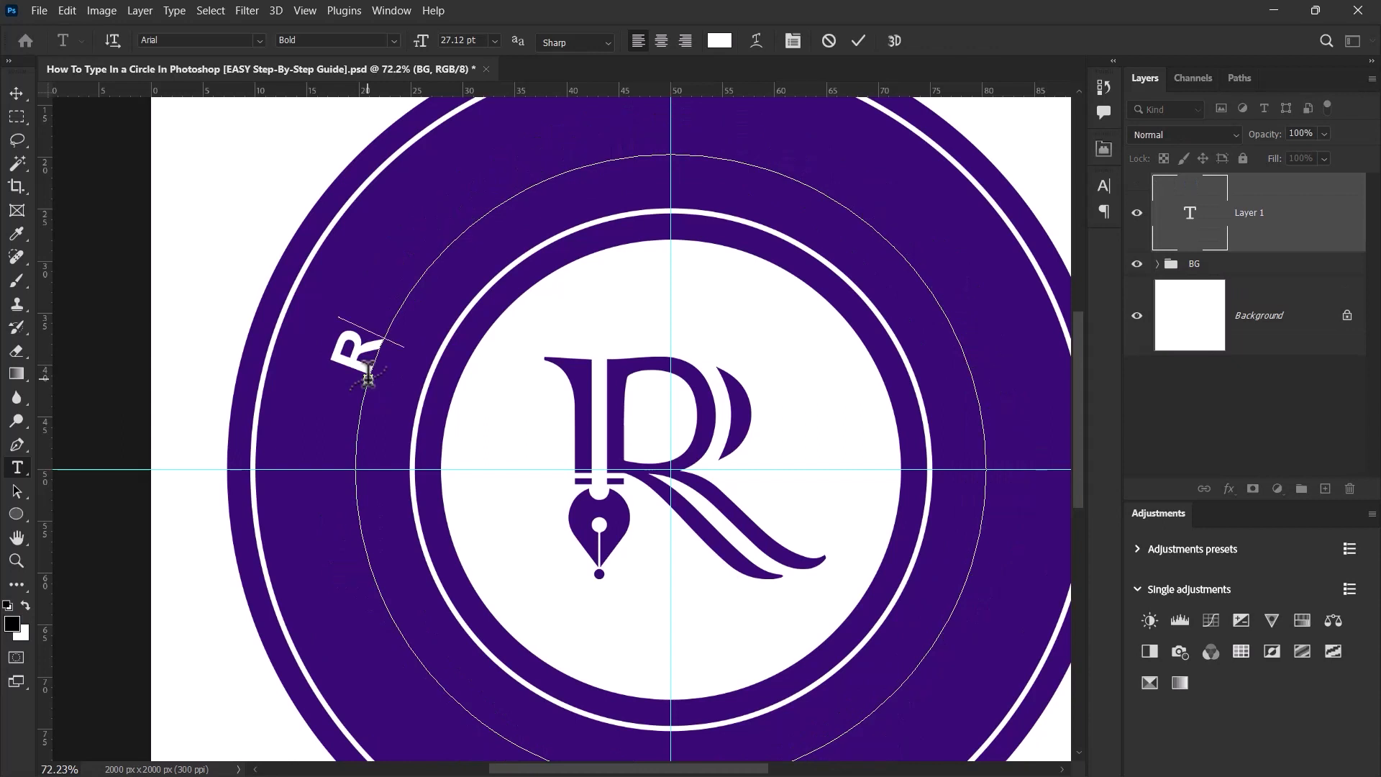
type("OOSEVEL")
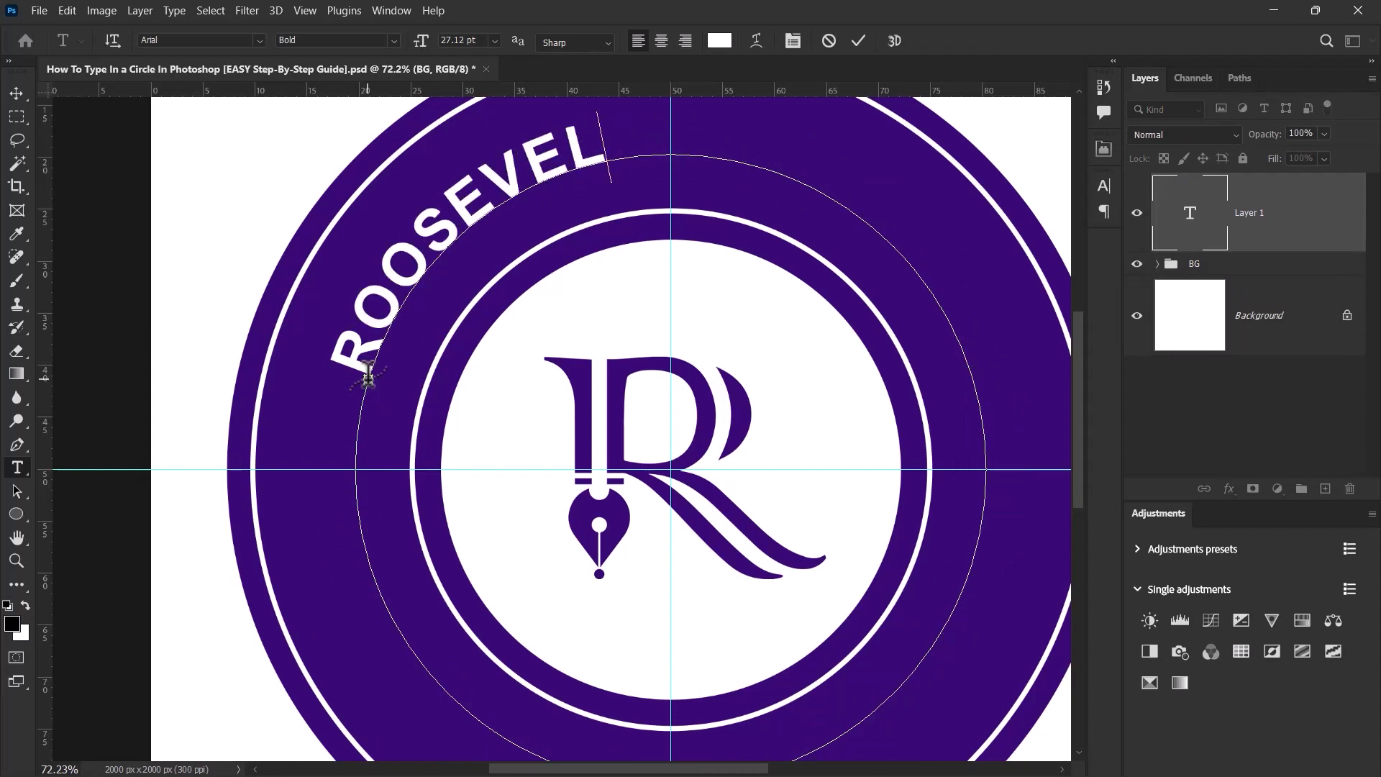
type("T M")
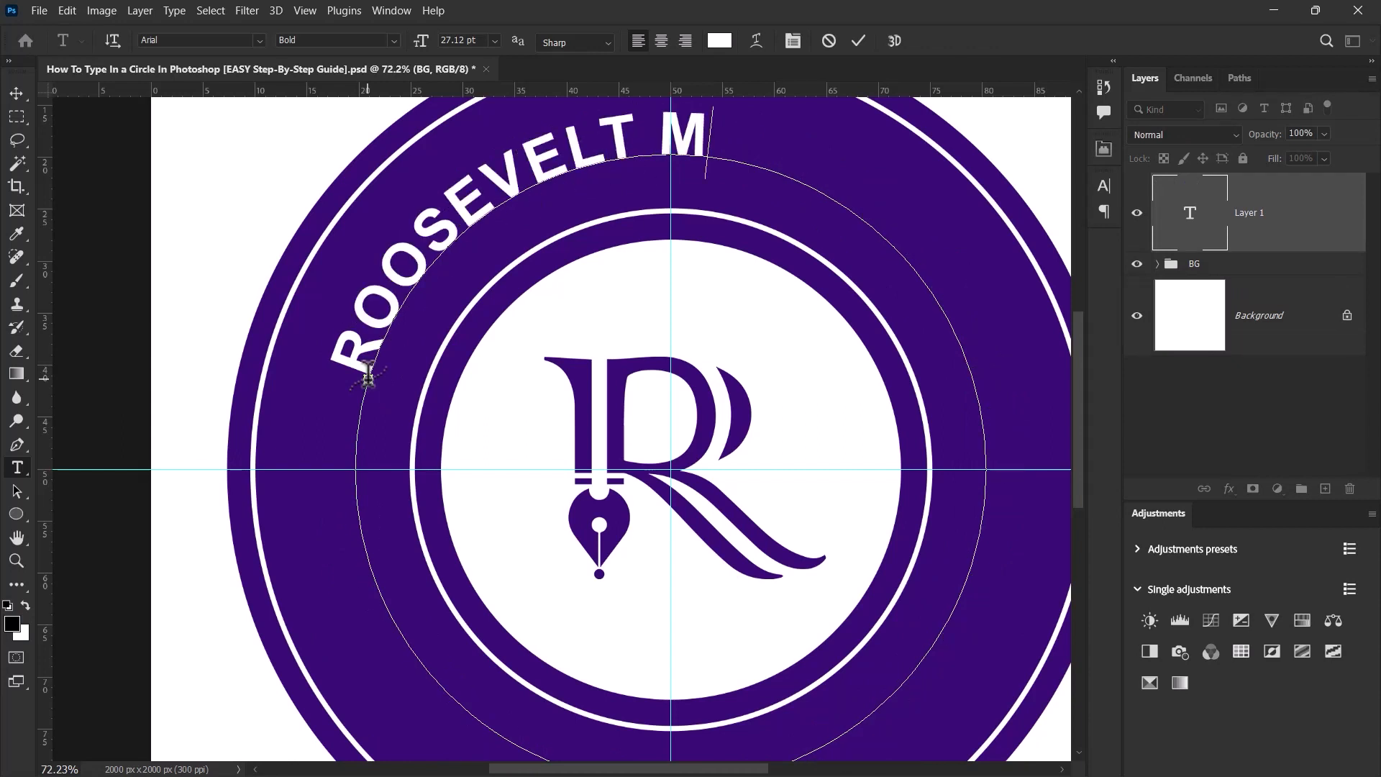
type("ULTI")
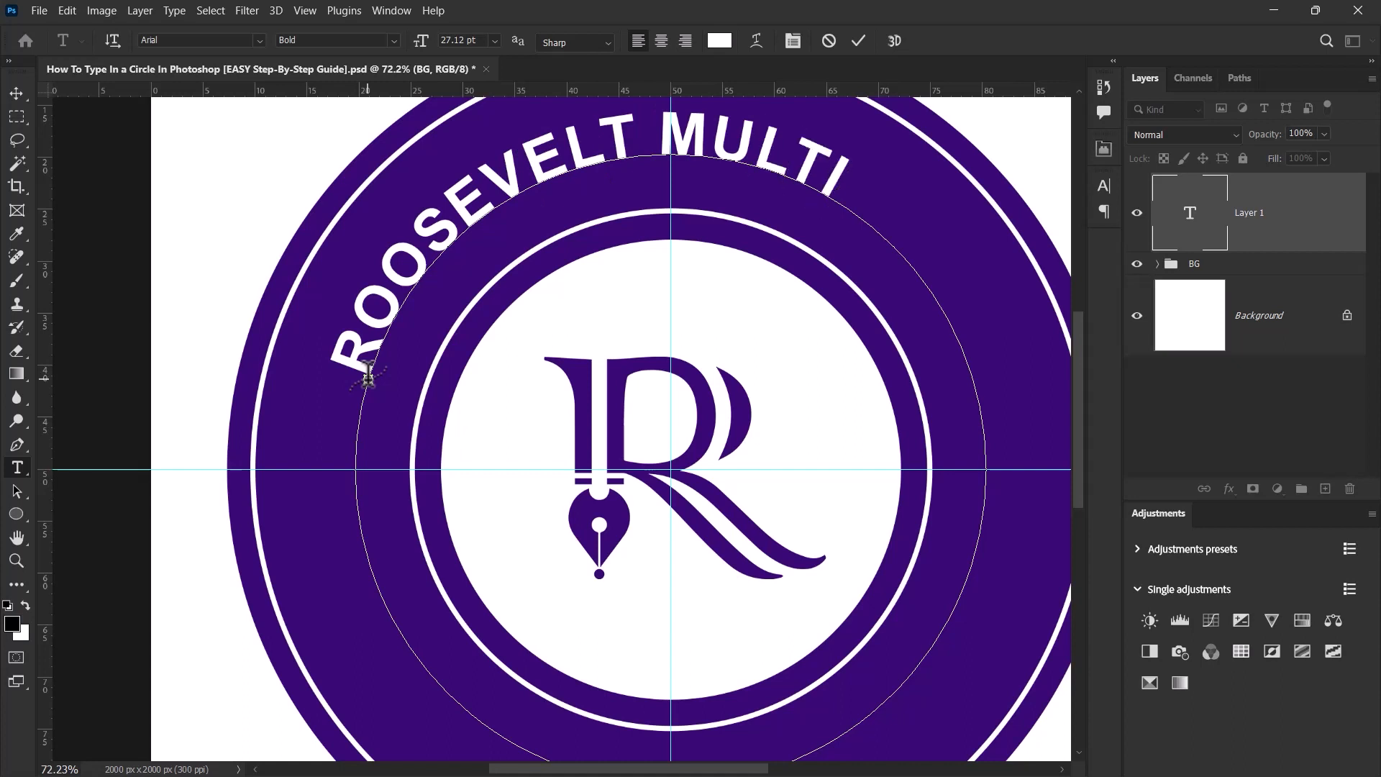
type("MEDIA")
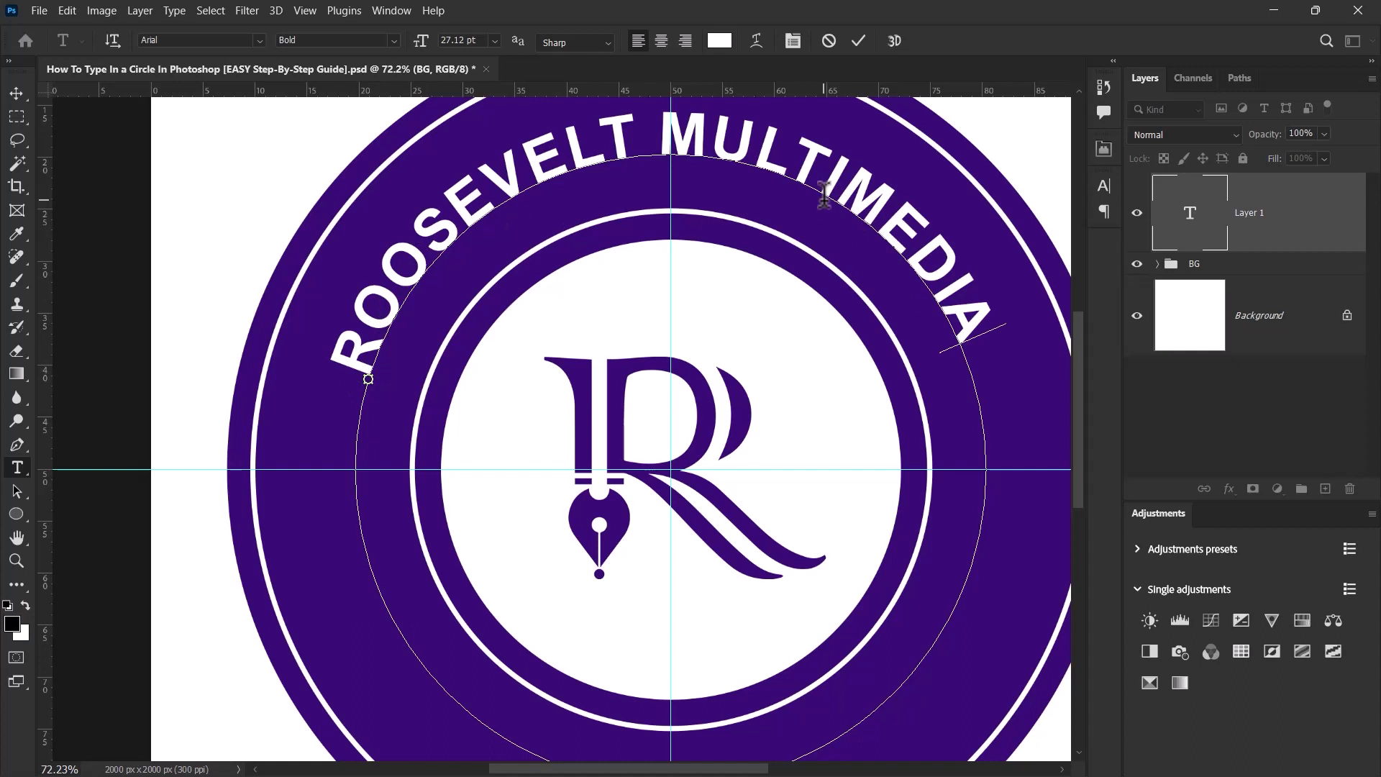
scroll(408, 356, "down", 5)
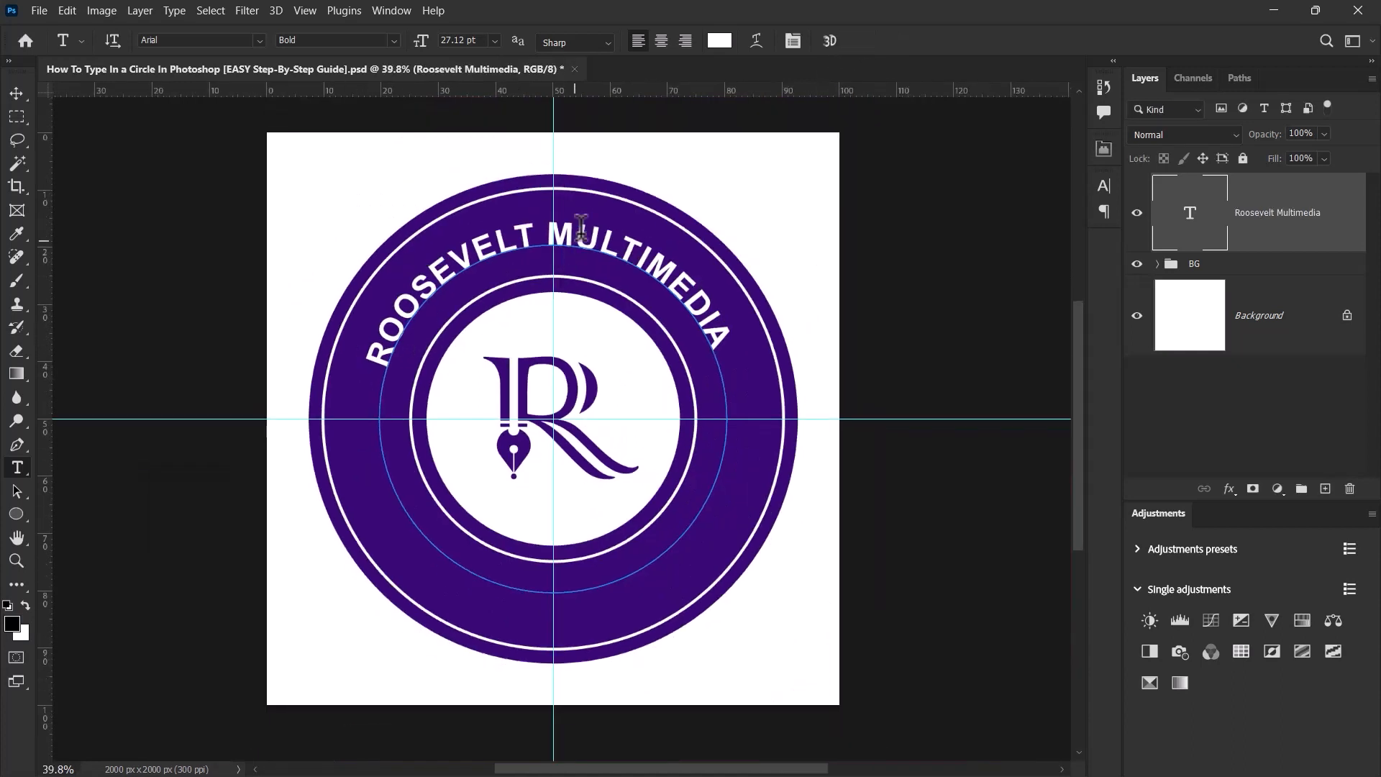
Select all of the curved text and set its colour to white (ffffff)
scroll(581, 228, "up", 2)
left_click(581, 227)
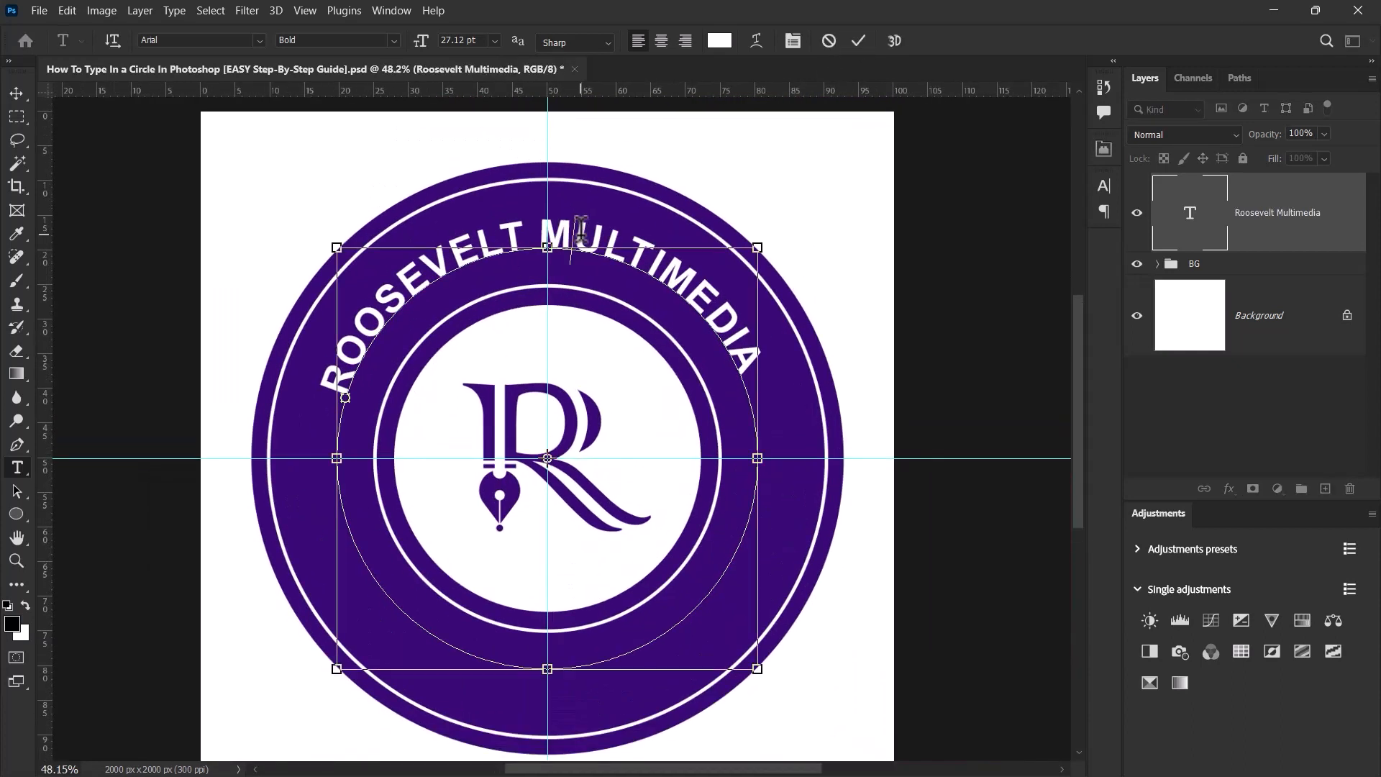
key("ctrl+a")
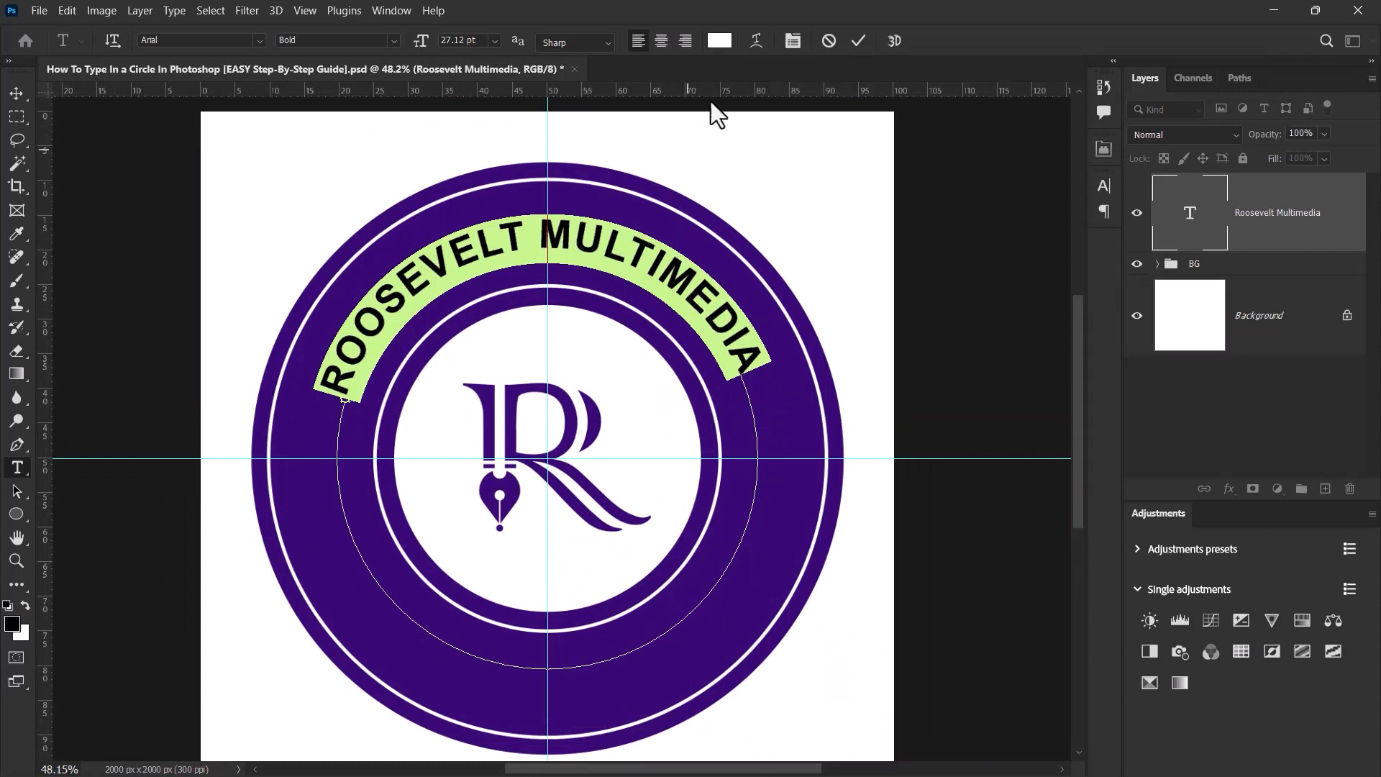
left_click(720, 41)
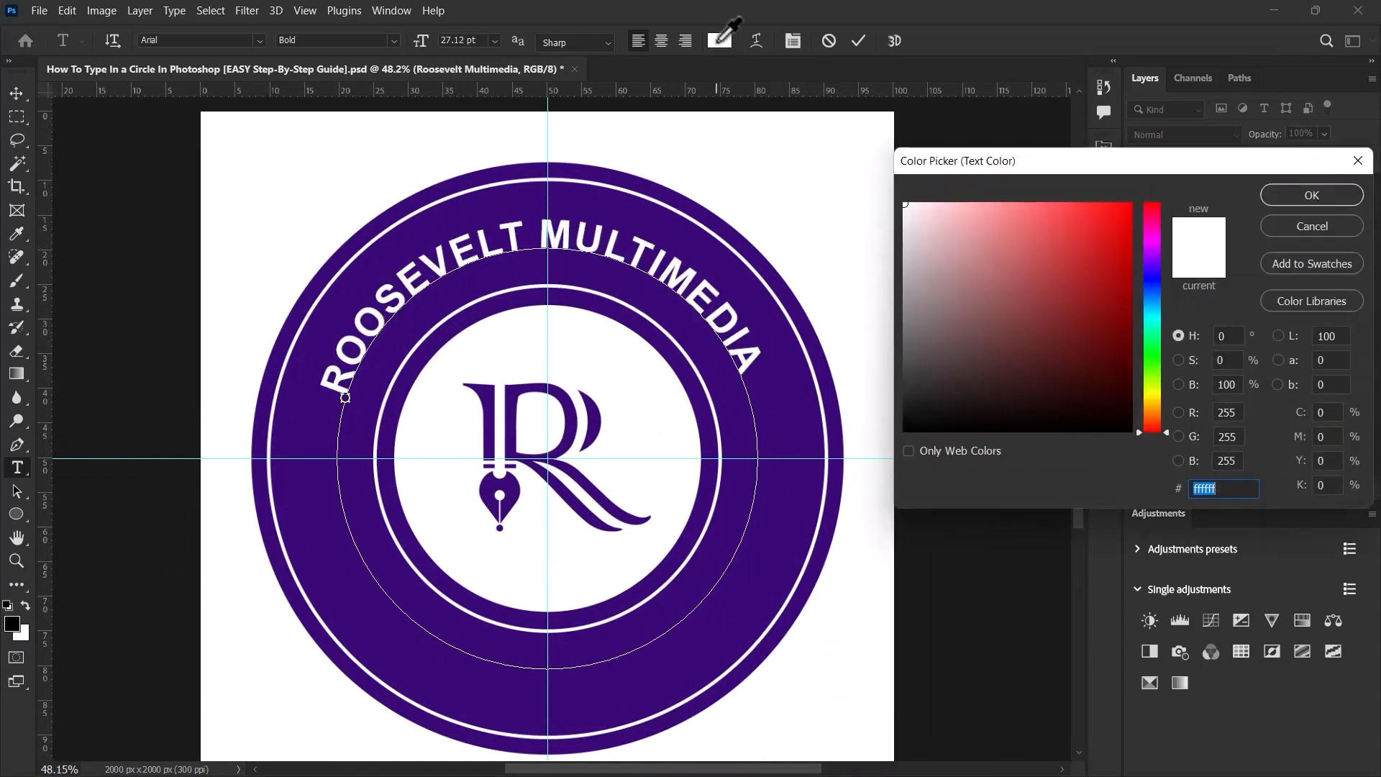
left_click(1093, 318)
mouse_move(1149, 262)
left_mouse_down()
mouse_move(1151, 240)
mouse_move(1119, 216)
mouse_move(1005, 278)
mouse_move(1055, 277)
mouse_move(1057, 246)
left_mouse_up()
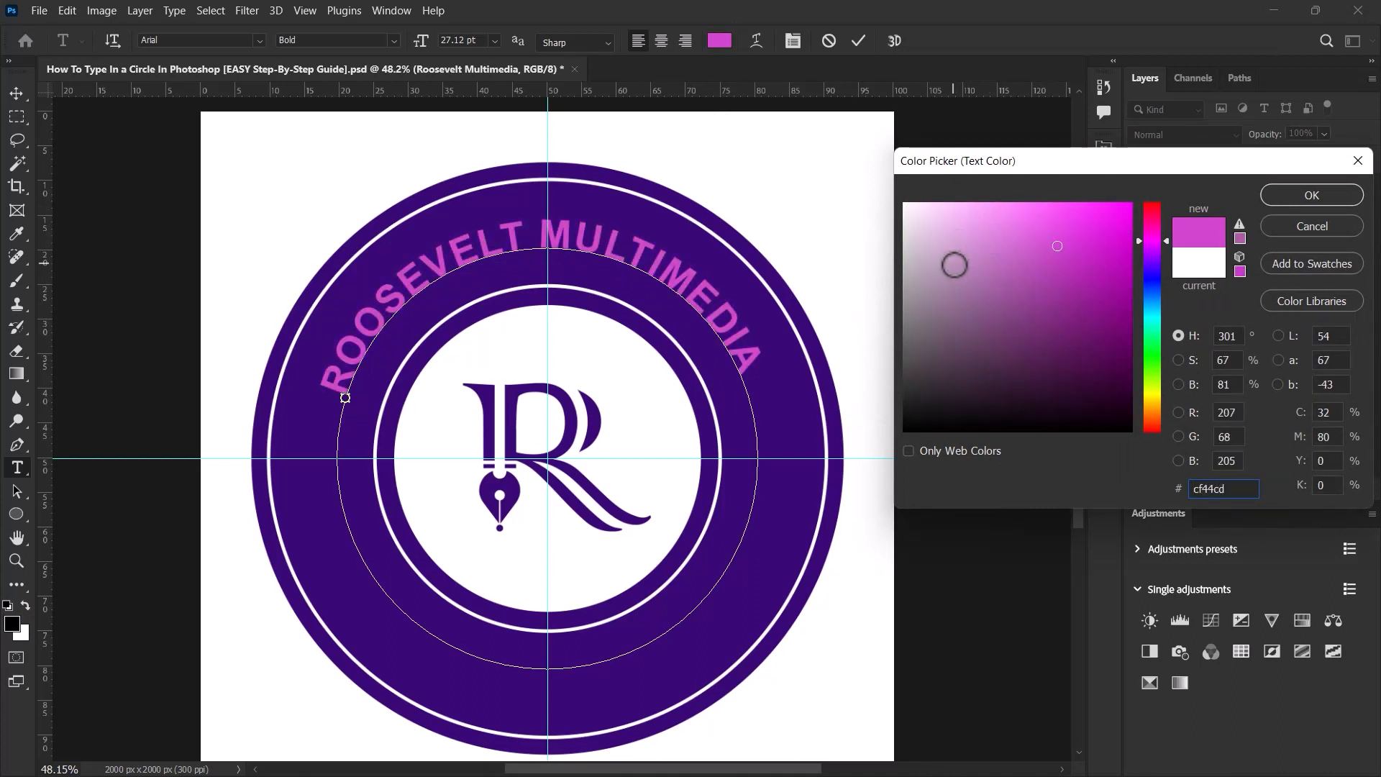
left_click(969, 273)
left_click_drag(970, 272, 873, 191)
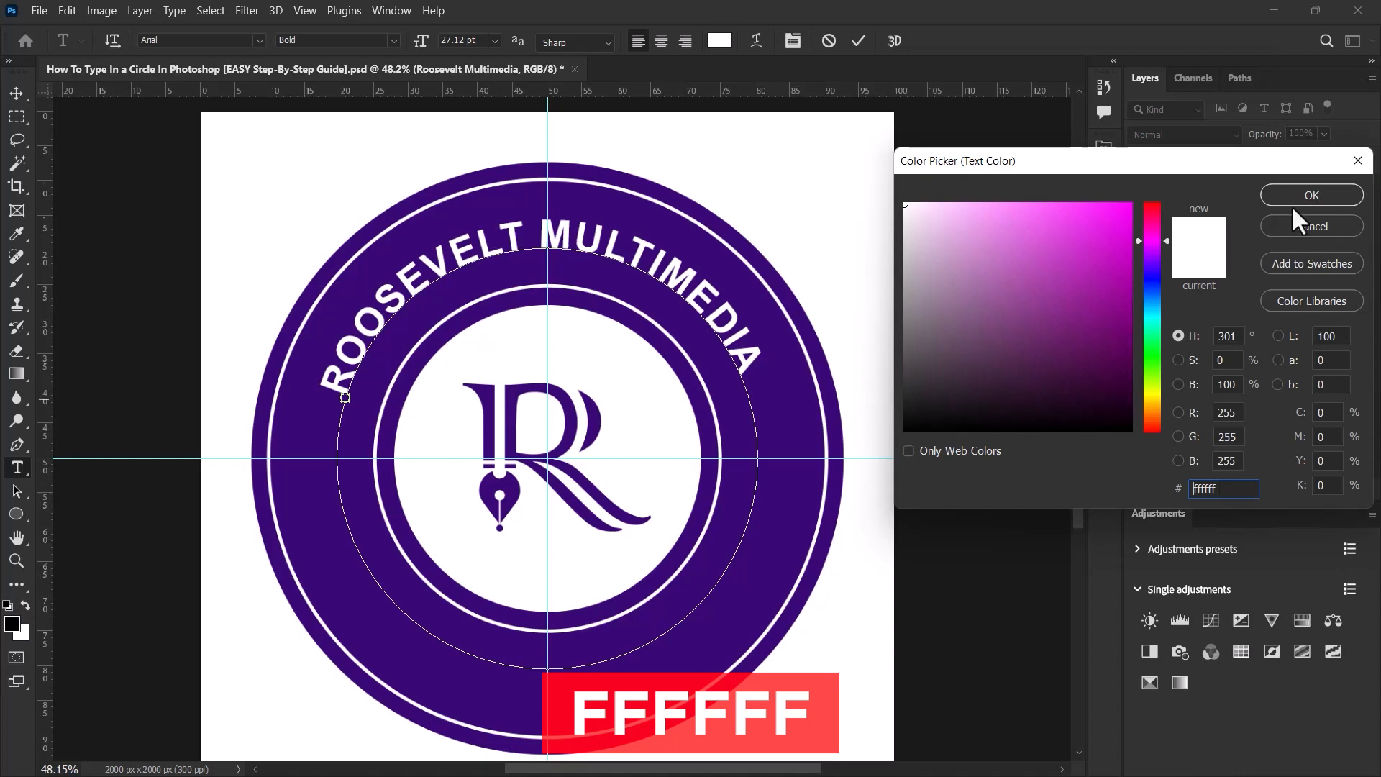
left_click(1310, 195)
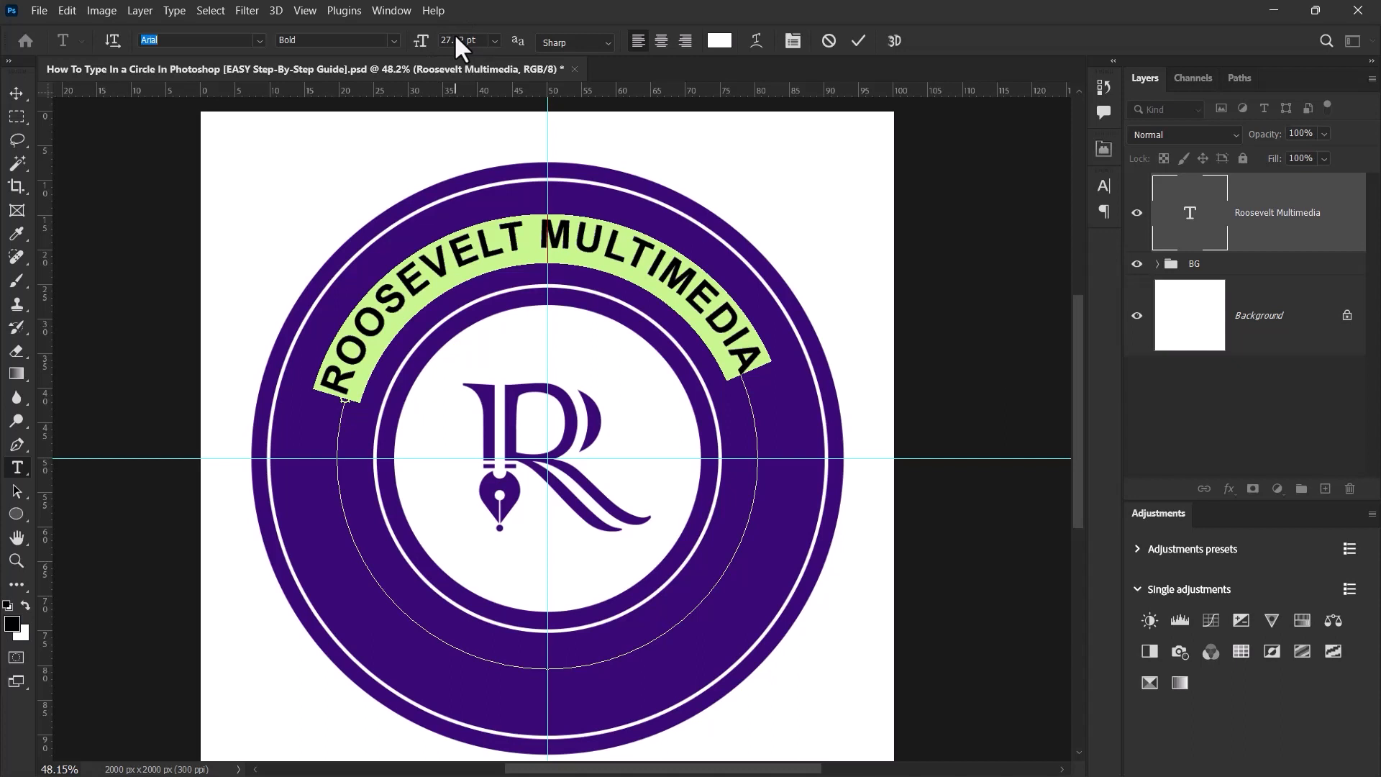
Enlarge the curved text to 33 pt and slide its start along the path down to the horizontal guide
left_click_drag(426, 50, 432, 49)
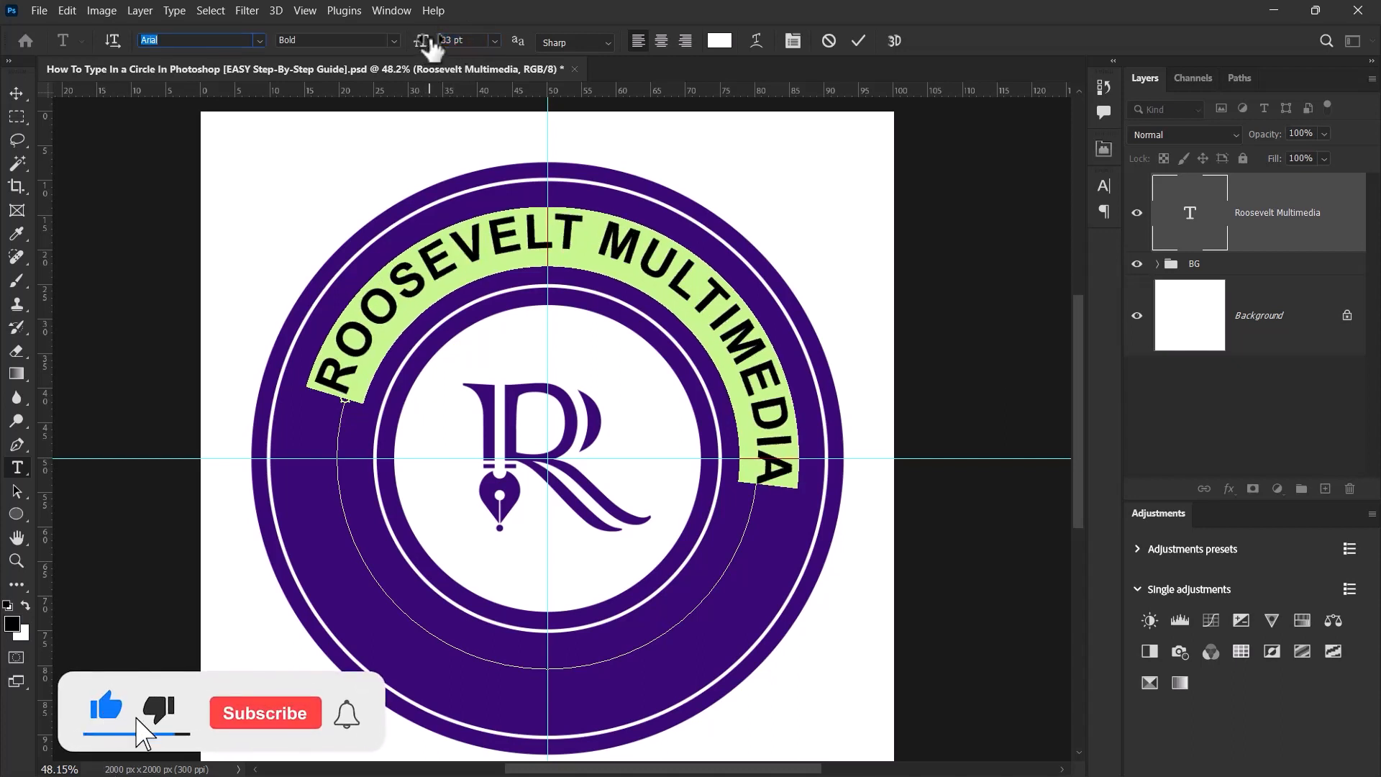
left_click(857, 40)
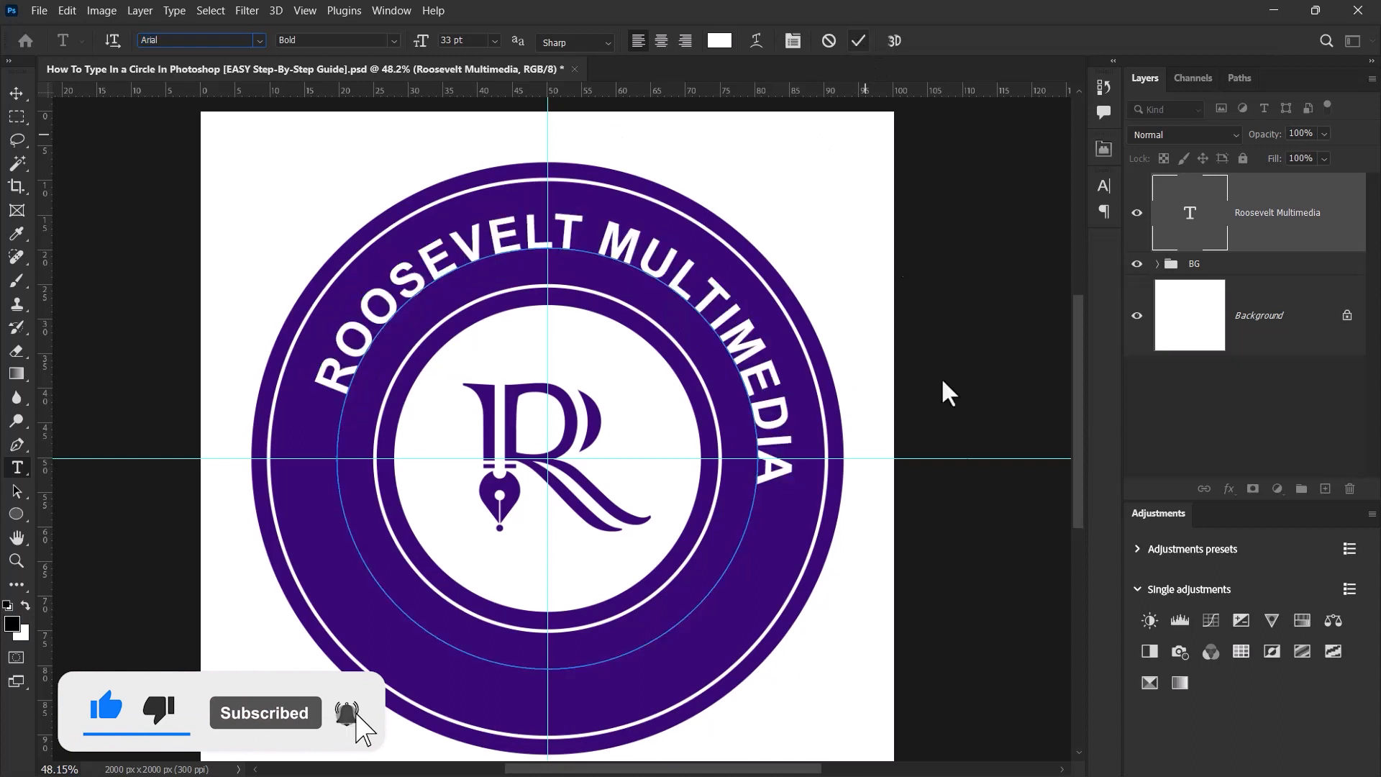
left_click(16, 93)
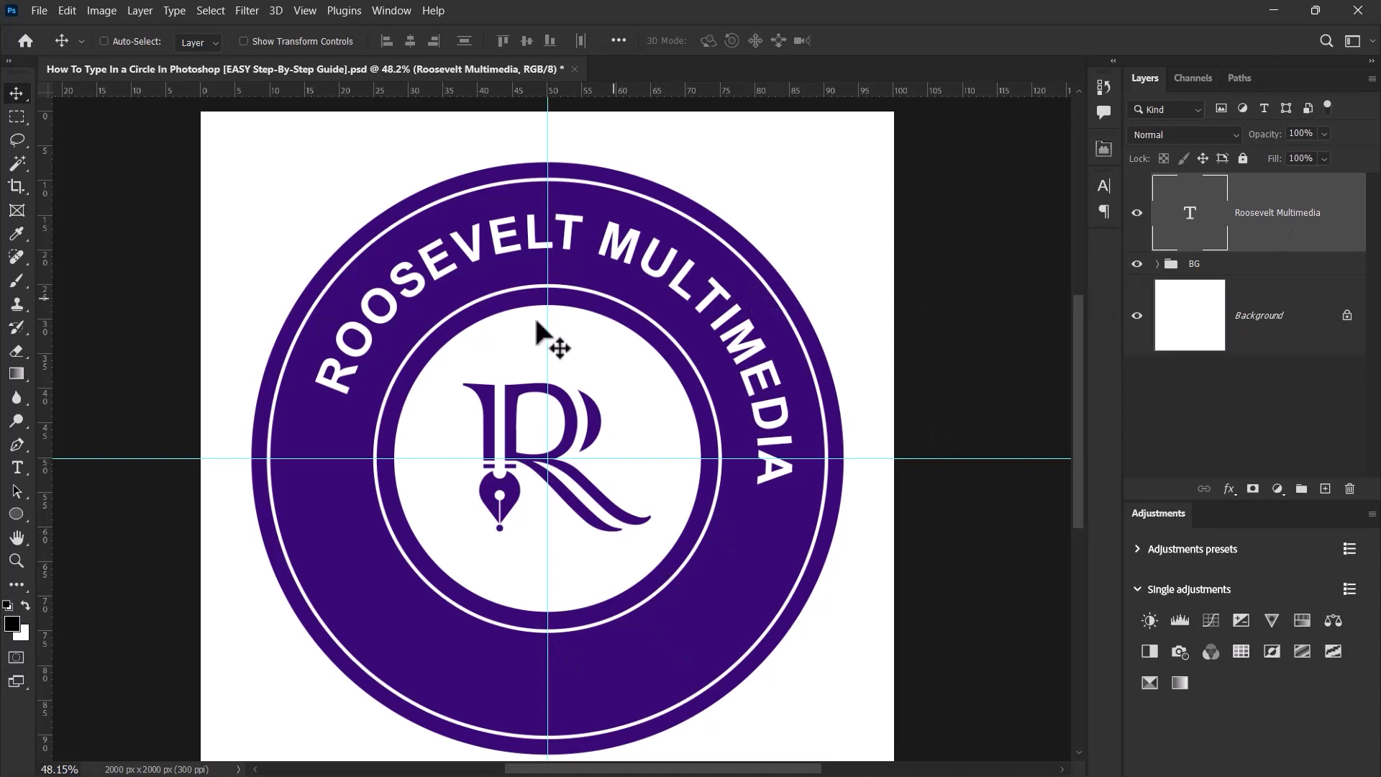
left_click_drag(17, 495, 108, 496)
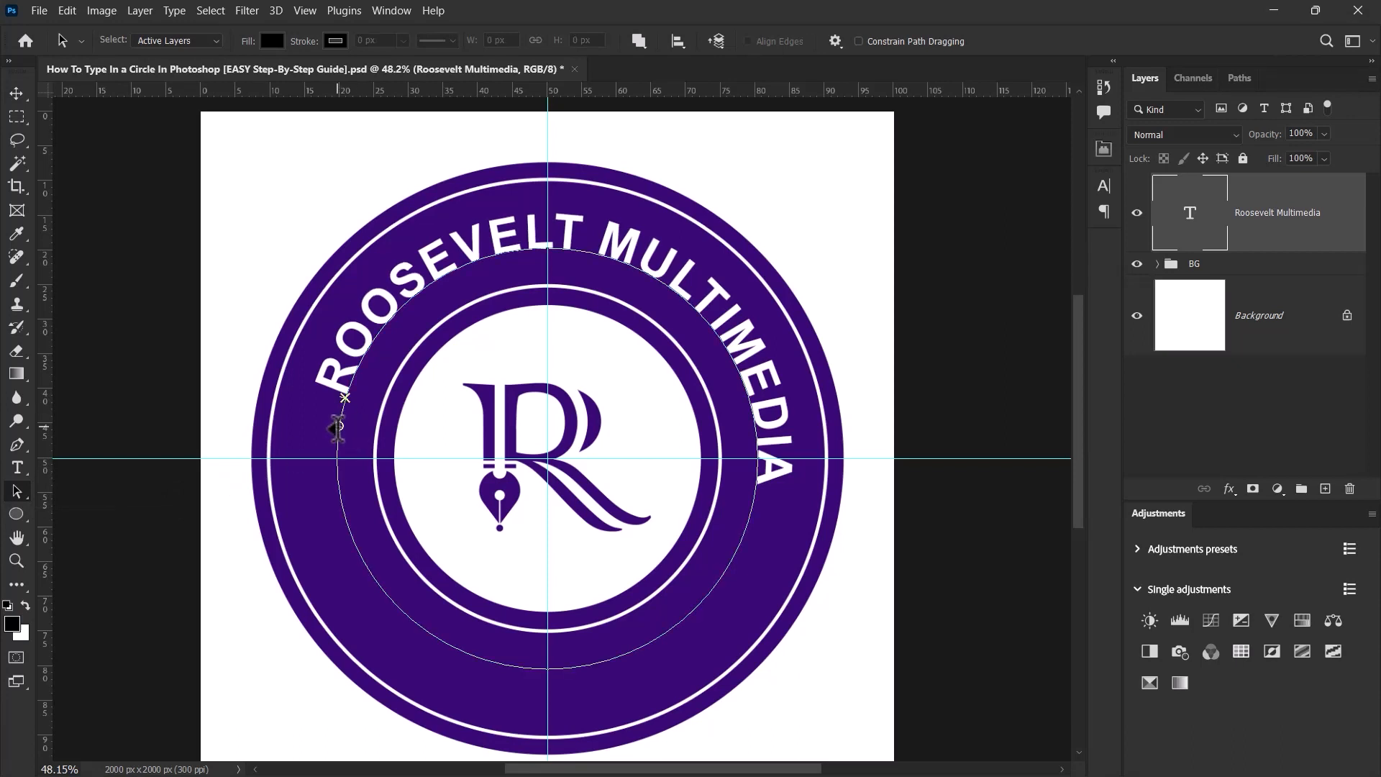
mouse_move(338, 454)
left_mouse_down()
mouse_move(344, 392)
mouse_move(342, 455)
left_mouse_up()
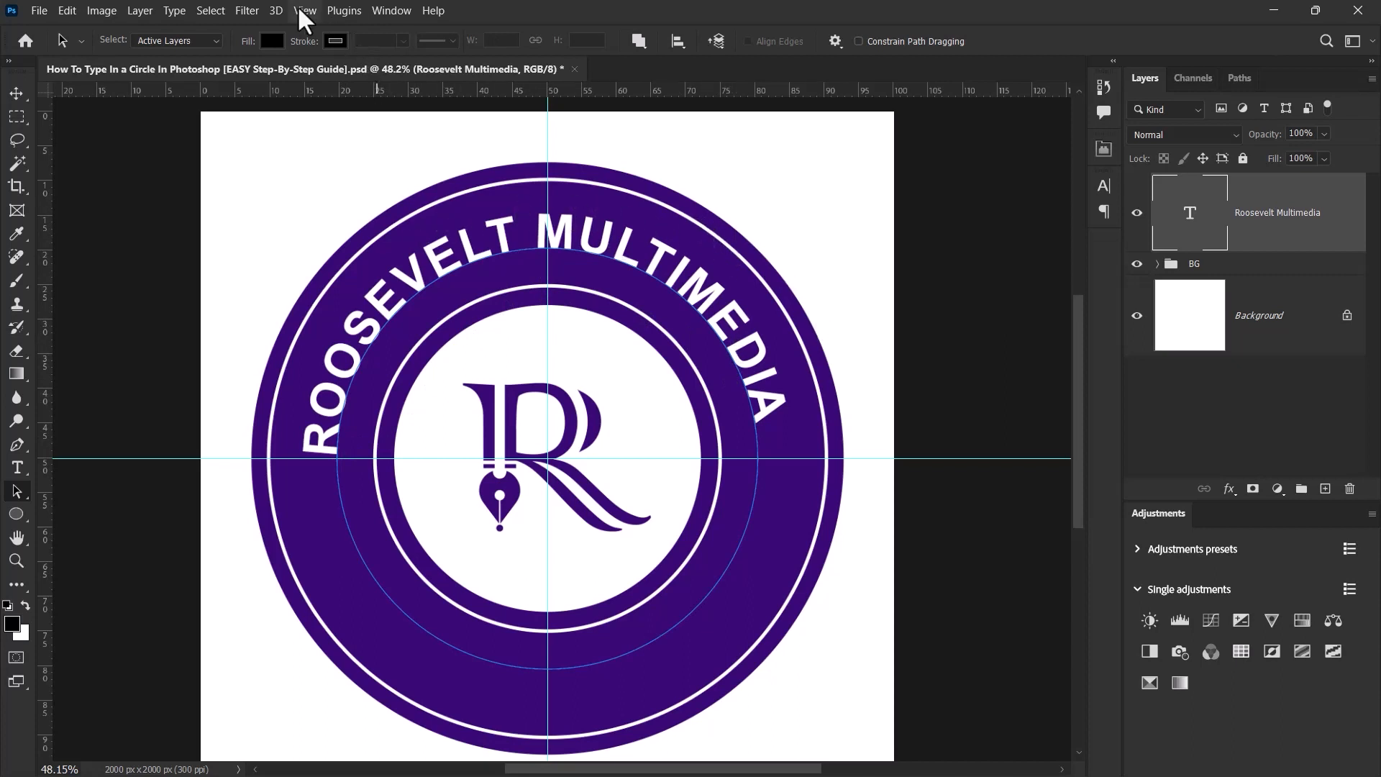
Show the character settings and set the curved text's font size to 35 pt
left_click(394, 12)
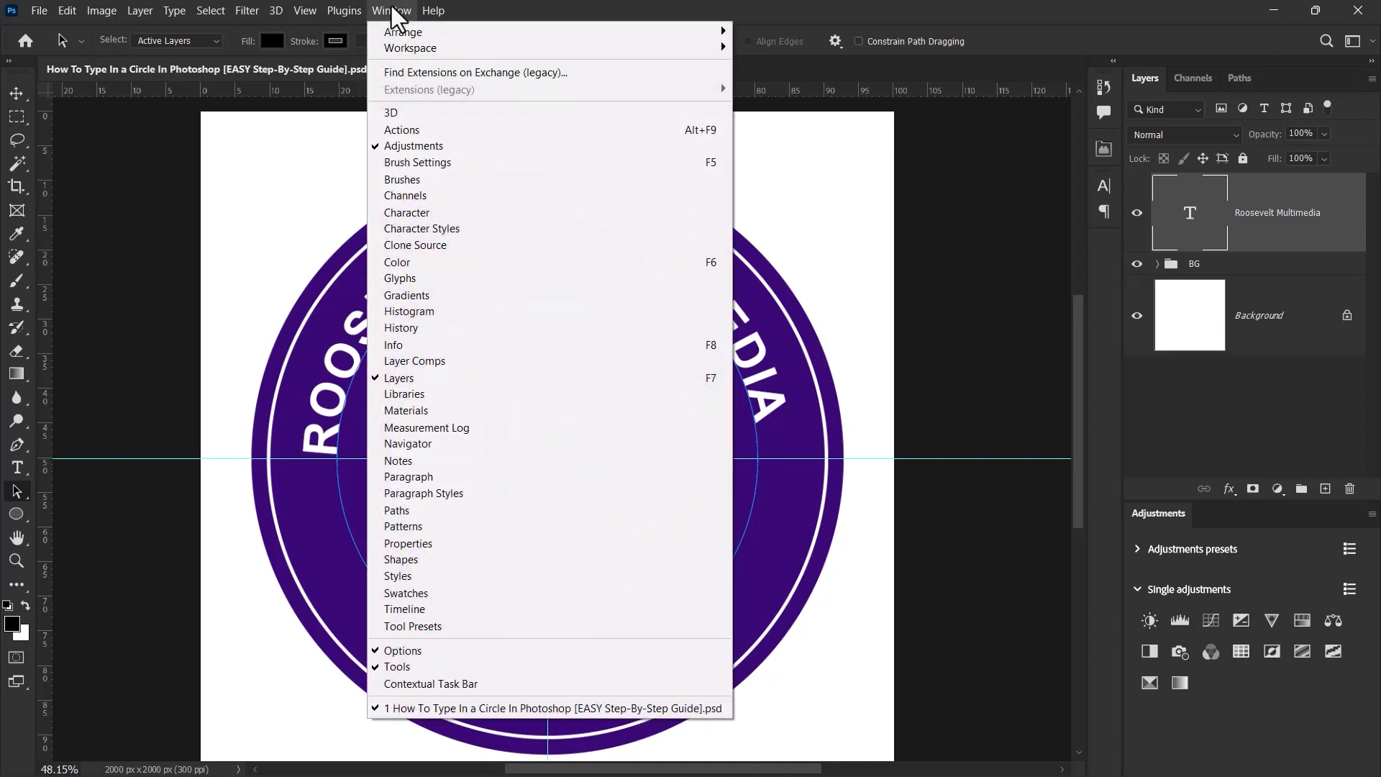
left_click(426, 215)
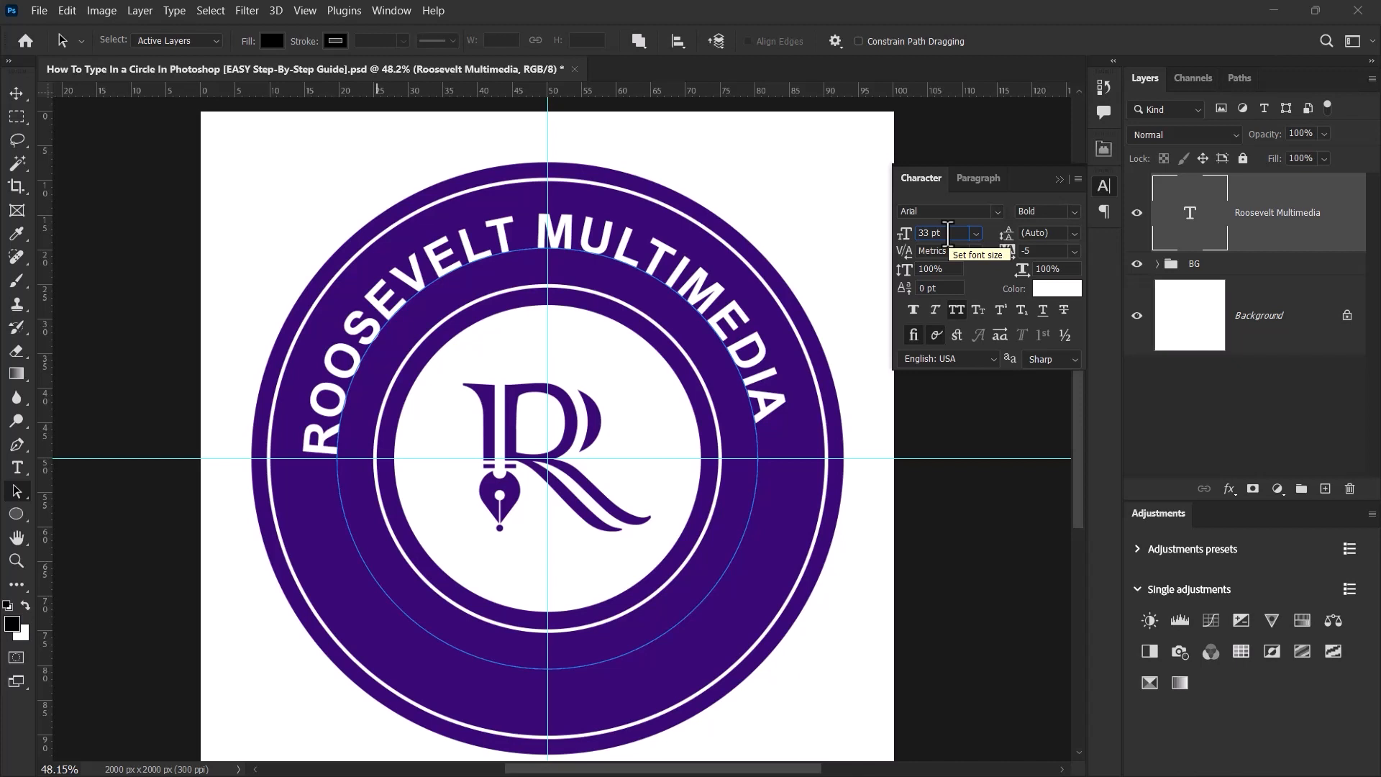
key("Up")
key("Up")
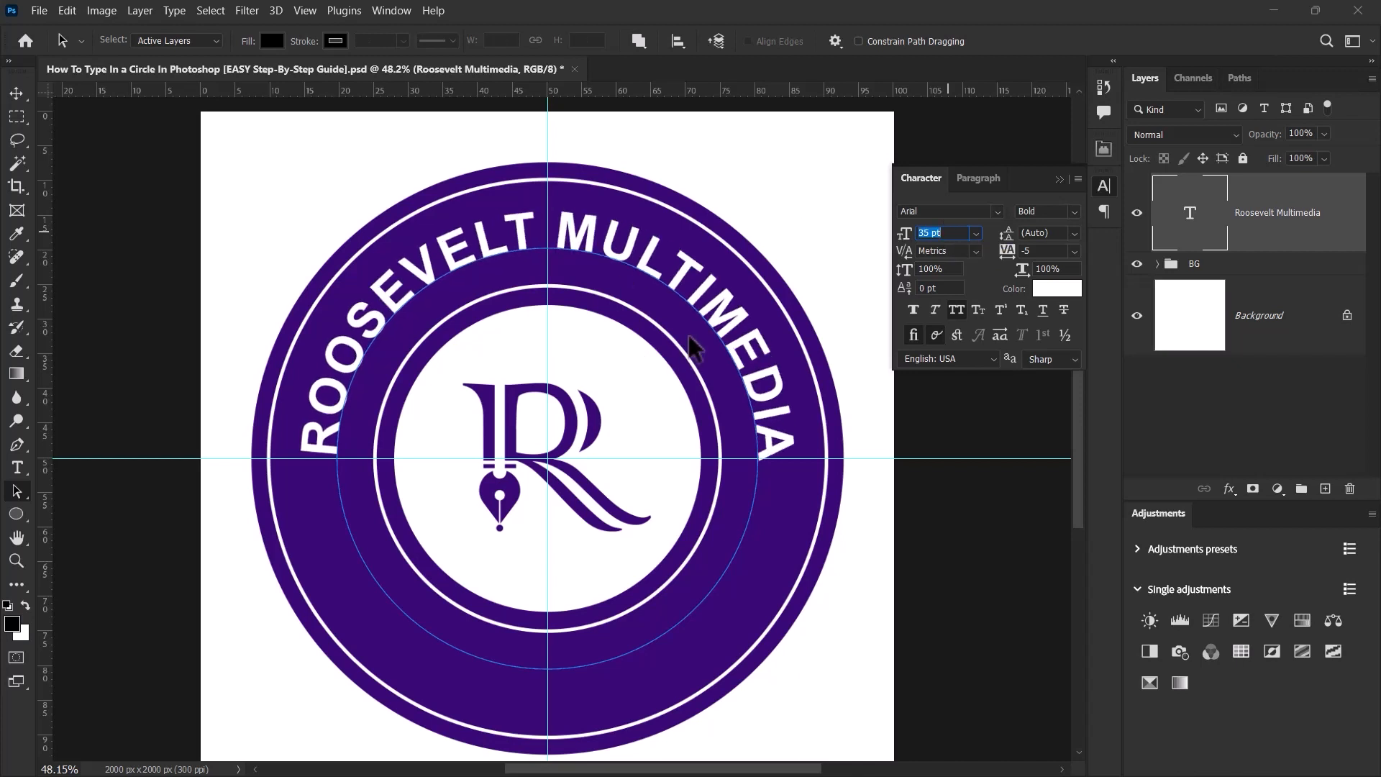
left_click(927, 234)
key("Down")
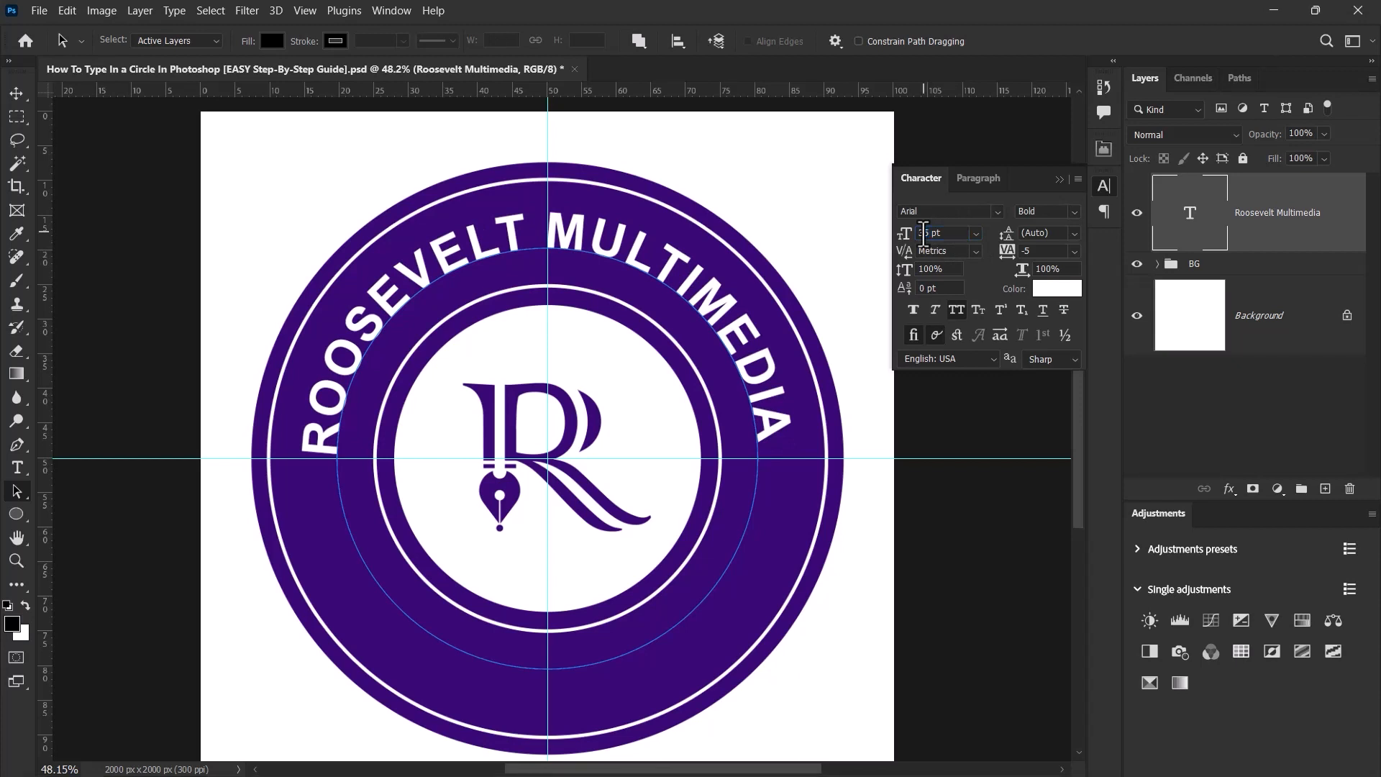
key("Up")
Align the start of the curved text with the horizontal guide and set its tracking to -10
left_click(337, 451)
left_click_drag(337, 458, 347, 458)
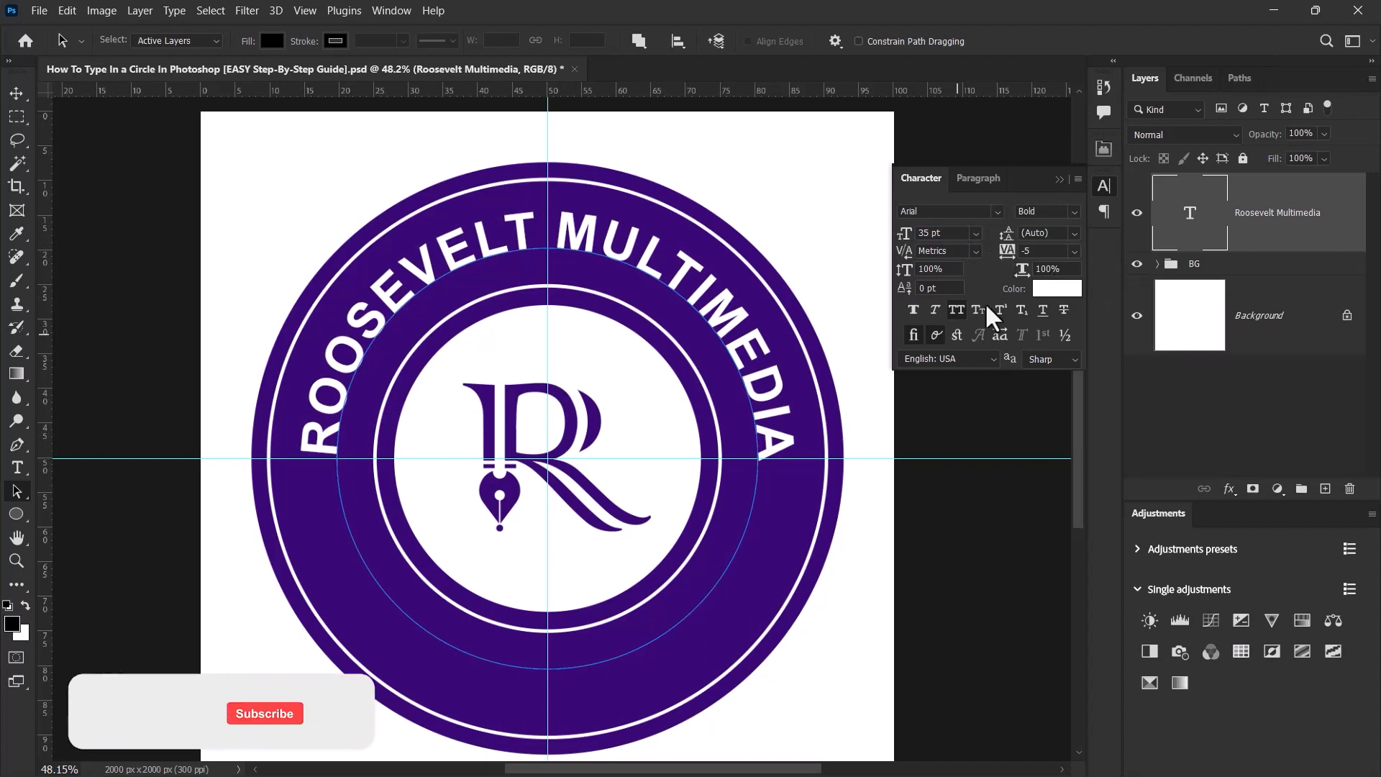
left_click(1074, 251)
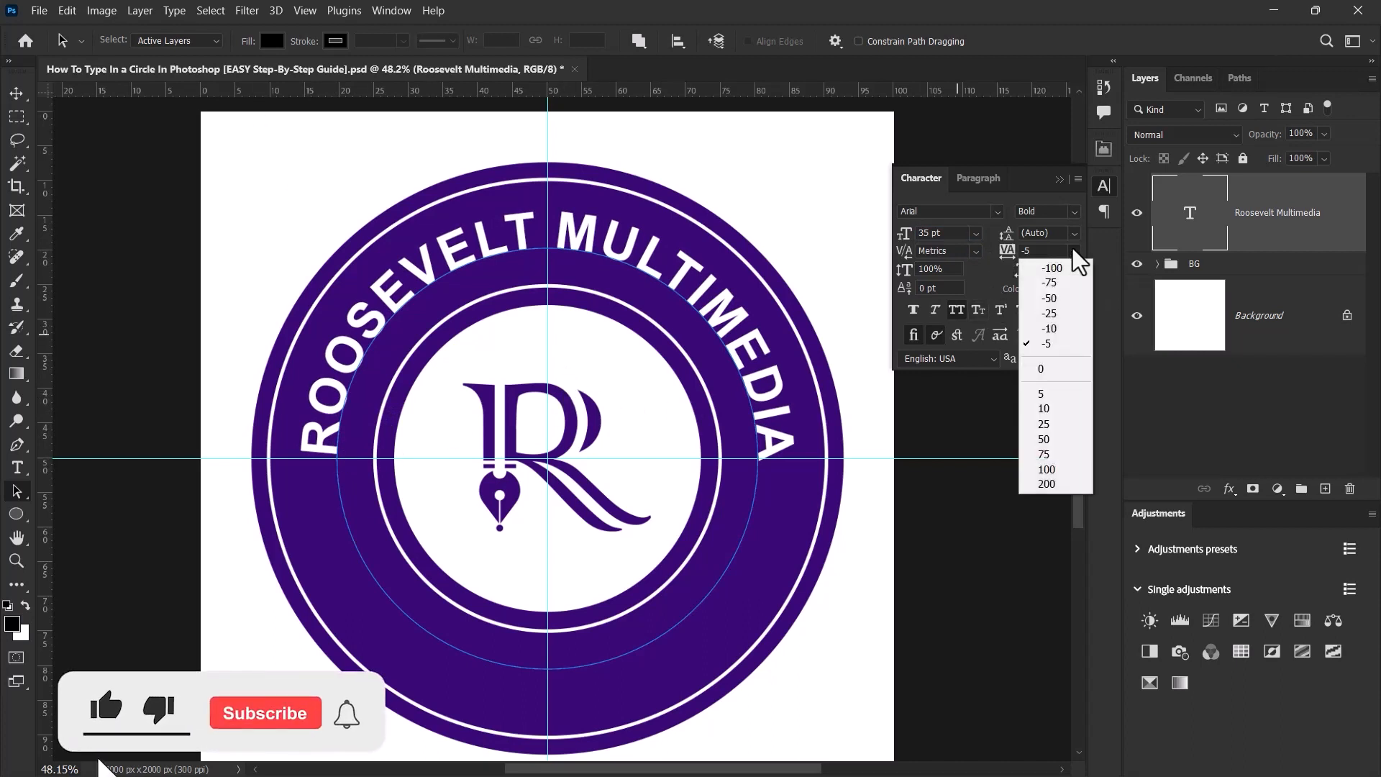
left_click(1060, 329)
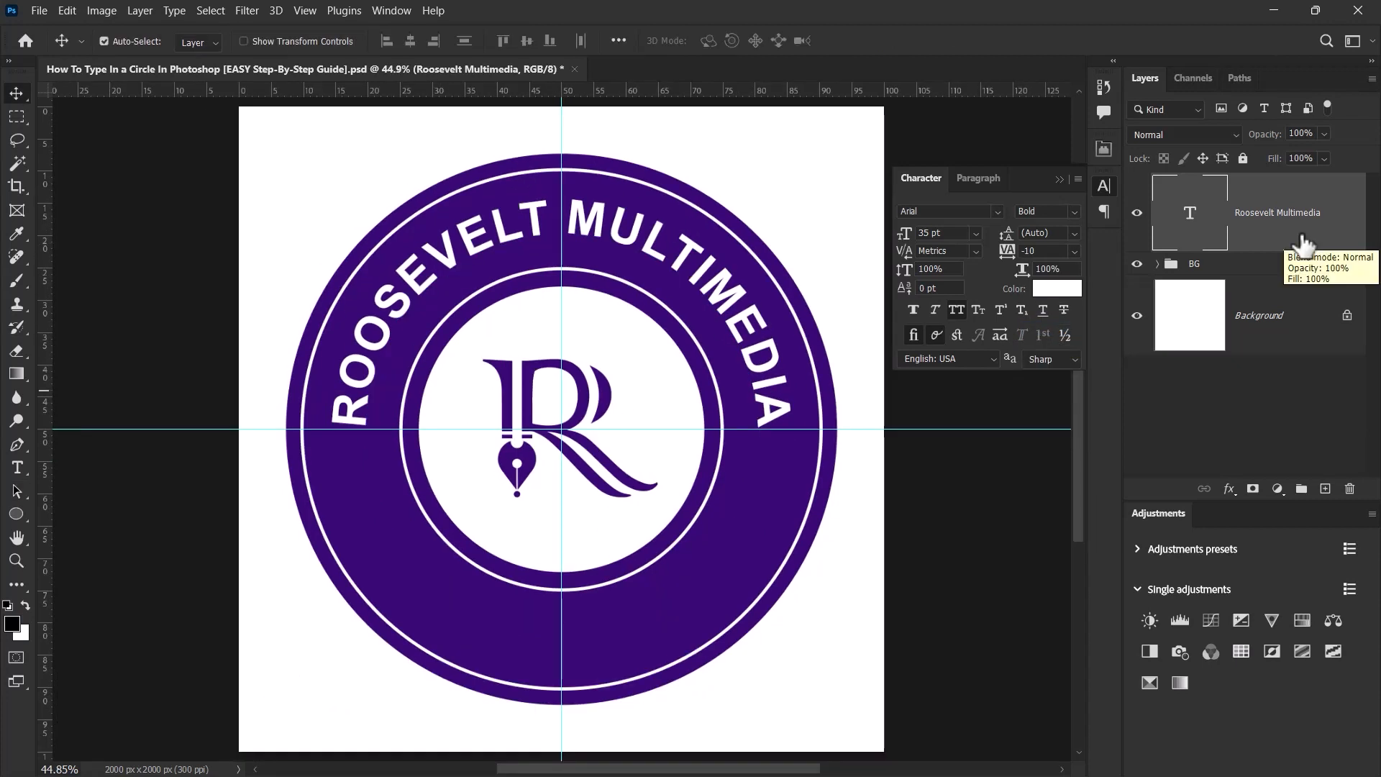
Duplicate the Roosevelt Multimedia text layer and hide the original beneath the copy
key("ctrl+j")
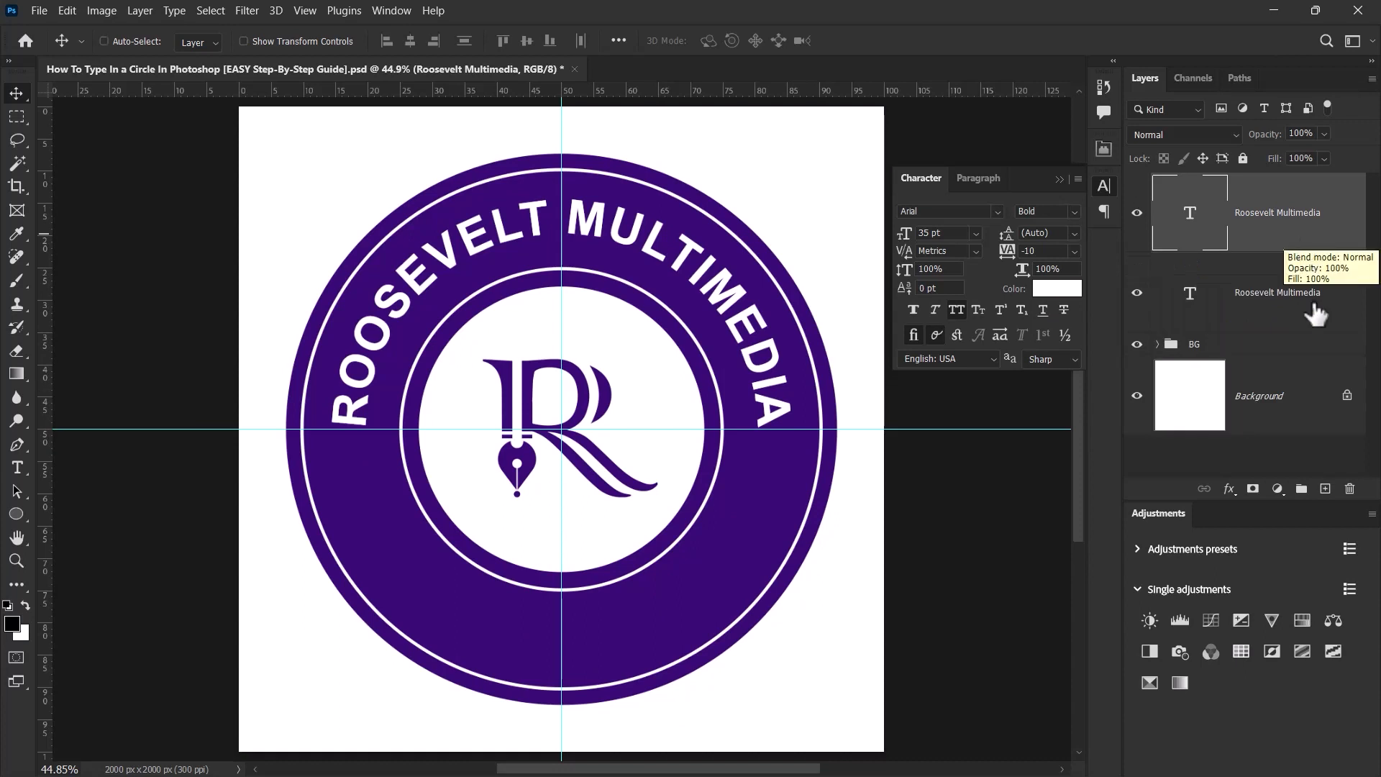
left_click(1137, 292)
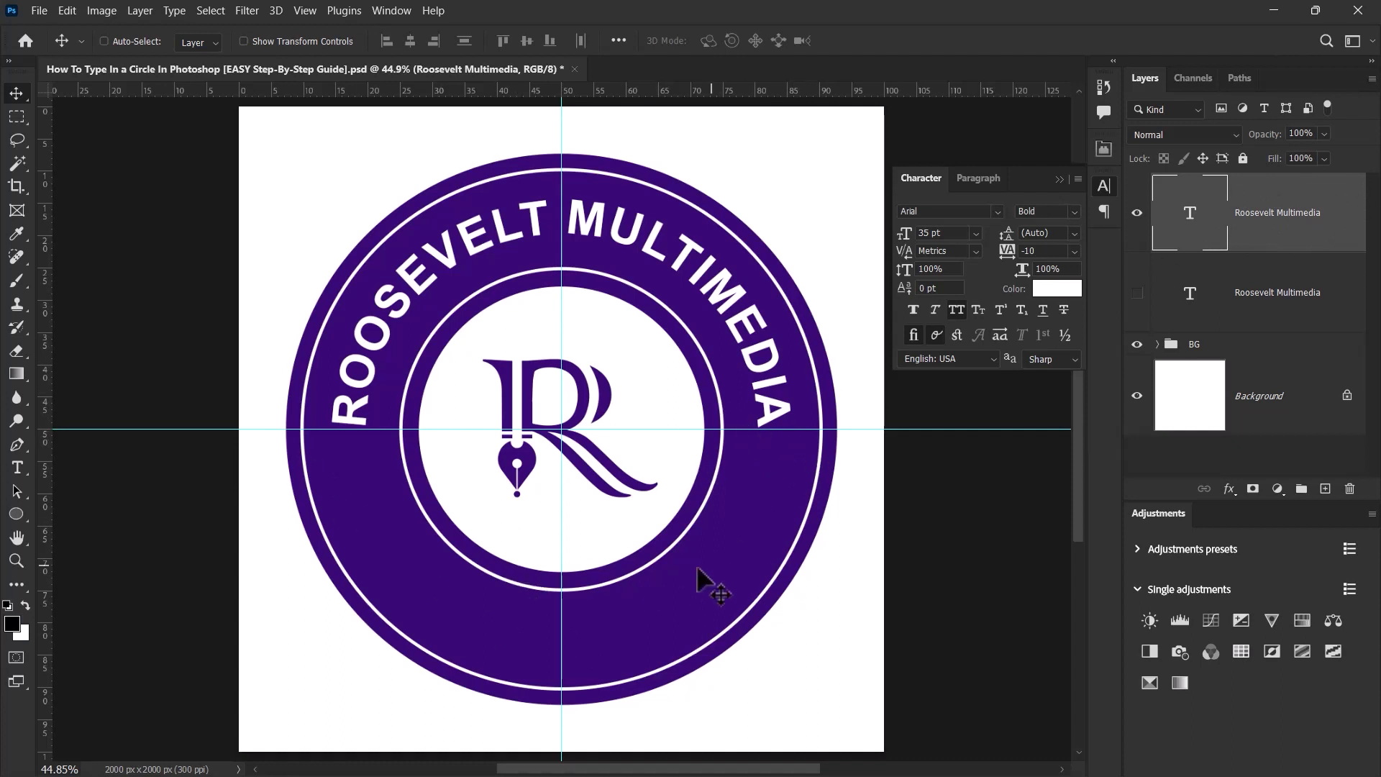
Slide the duplicated text to the lower half of the circle with the Path Selection tool and flip it inside the path to read upright
left_click(17, 491)
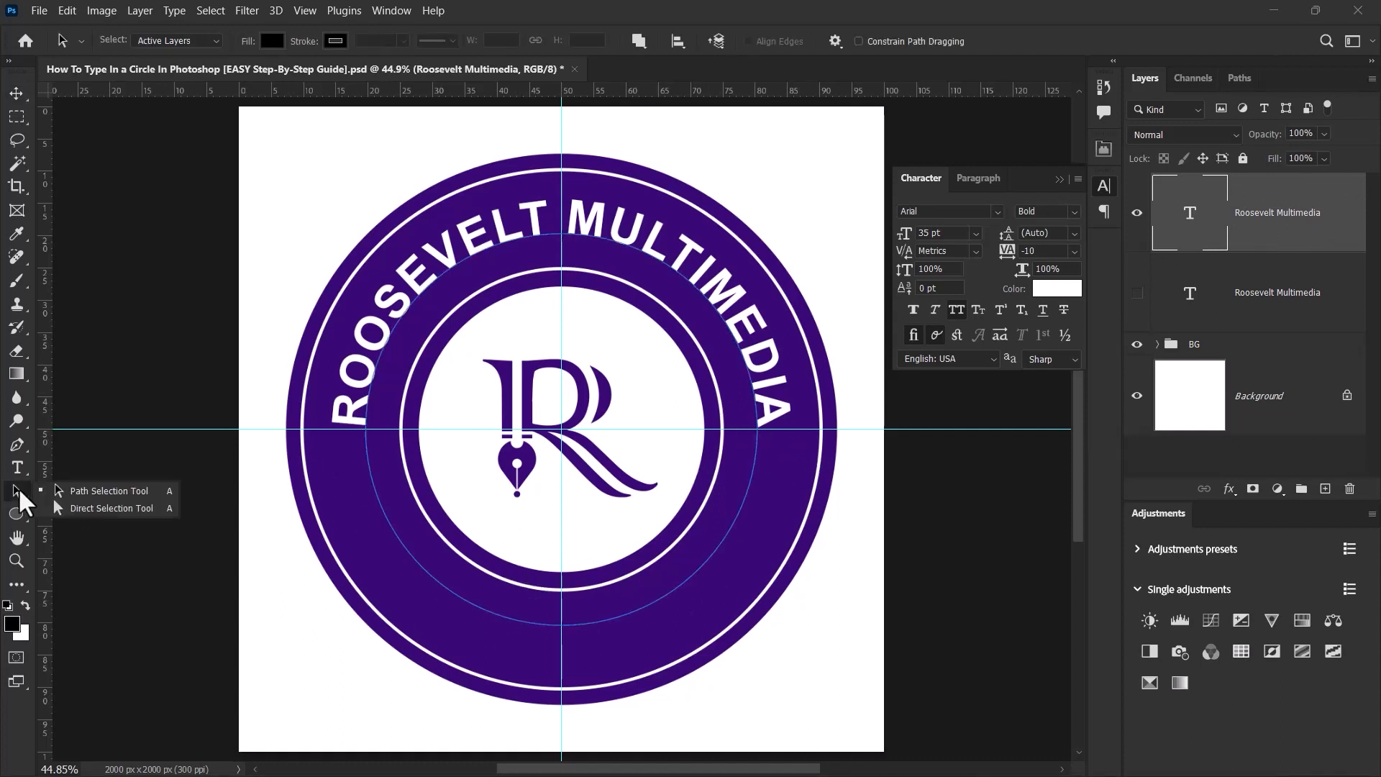
left_click(112, 492)
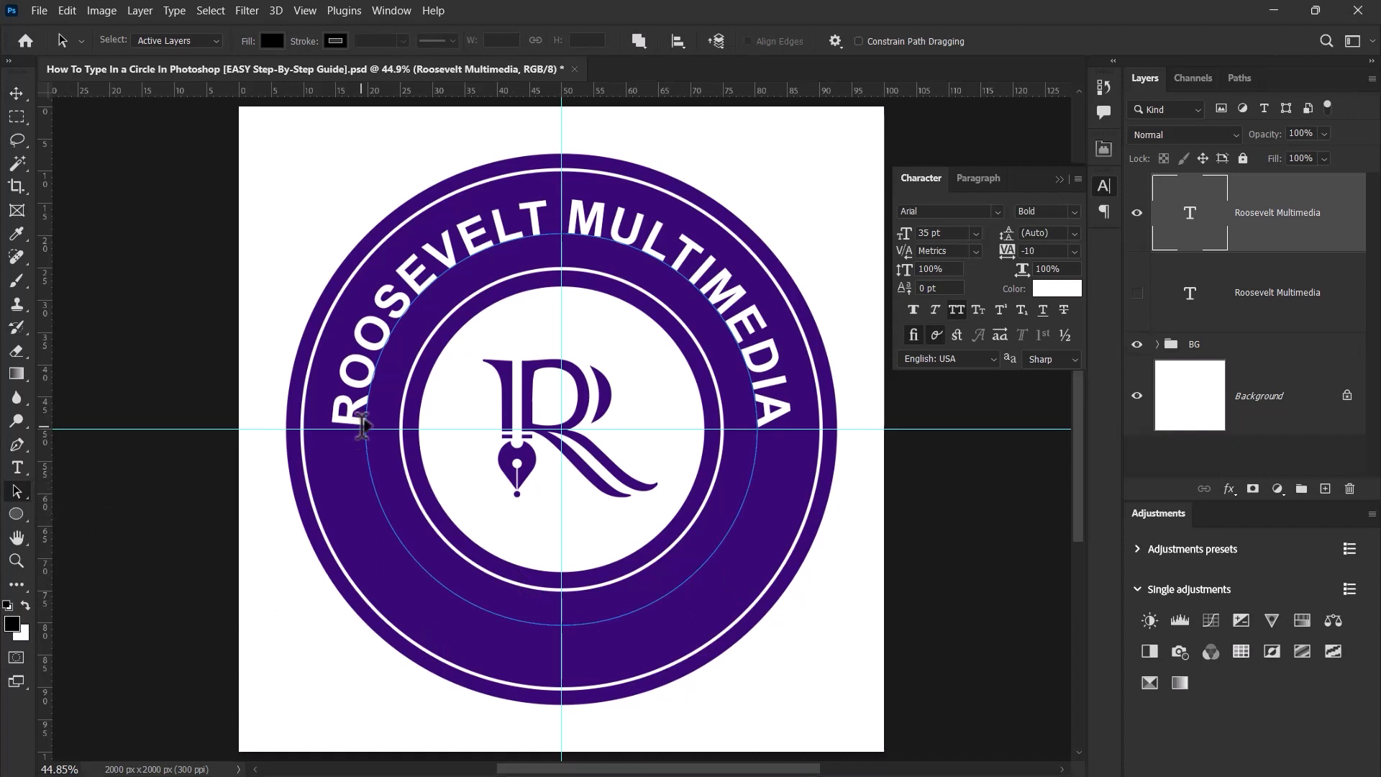
left_click_drag(367, 415, 772, 431)
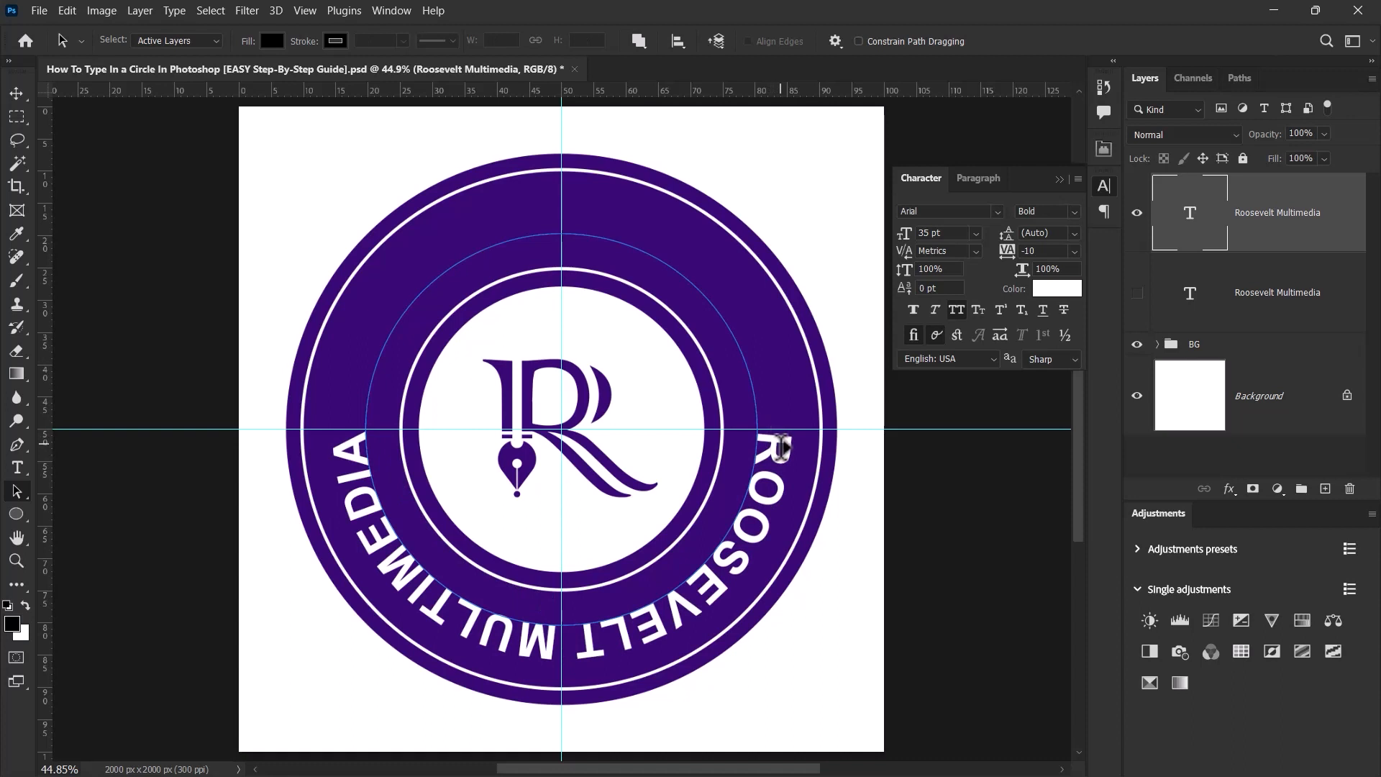
left_click_drag(781, 448, 717, 437)
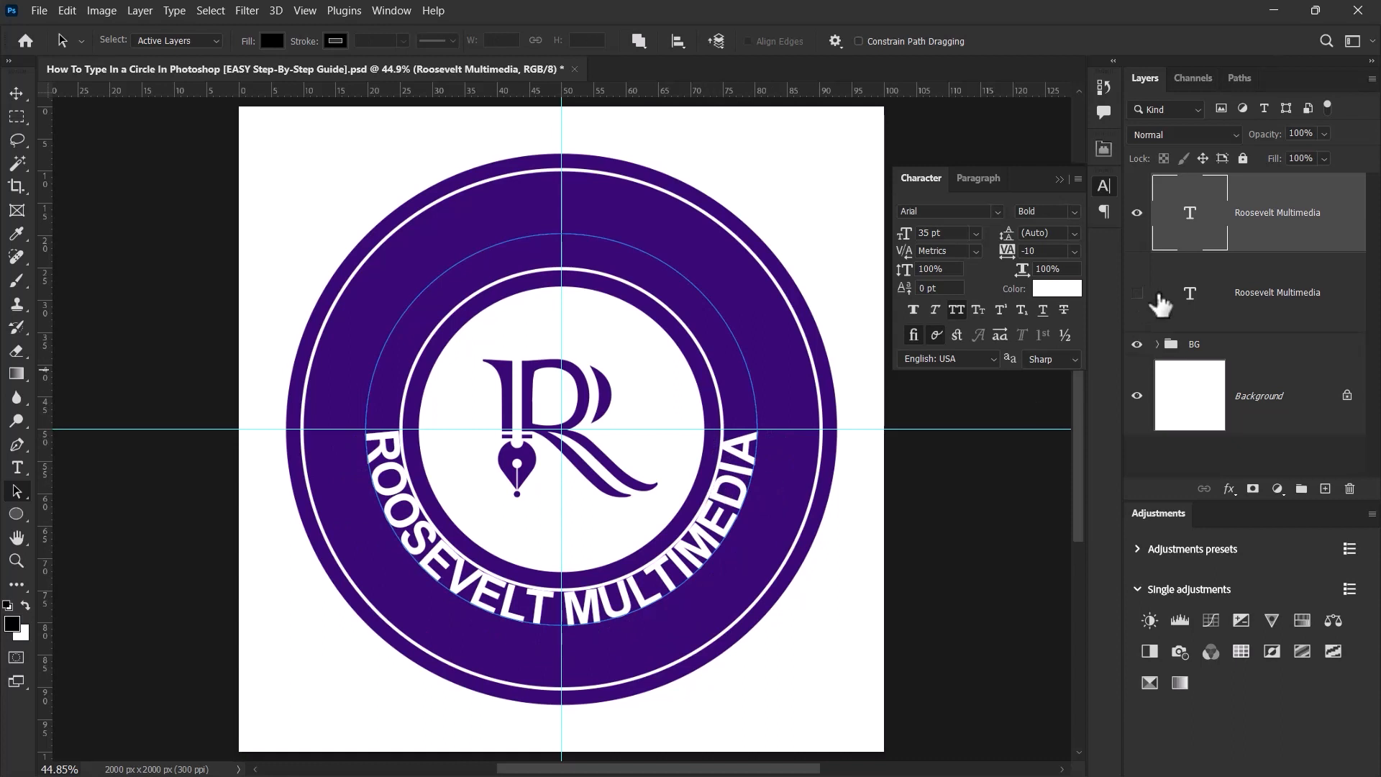
Show the original Roosevelt Multimedia text layer again and compare its distance from the rings with the lower text
left_click(1137, 293)
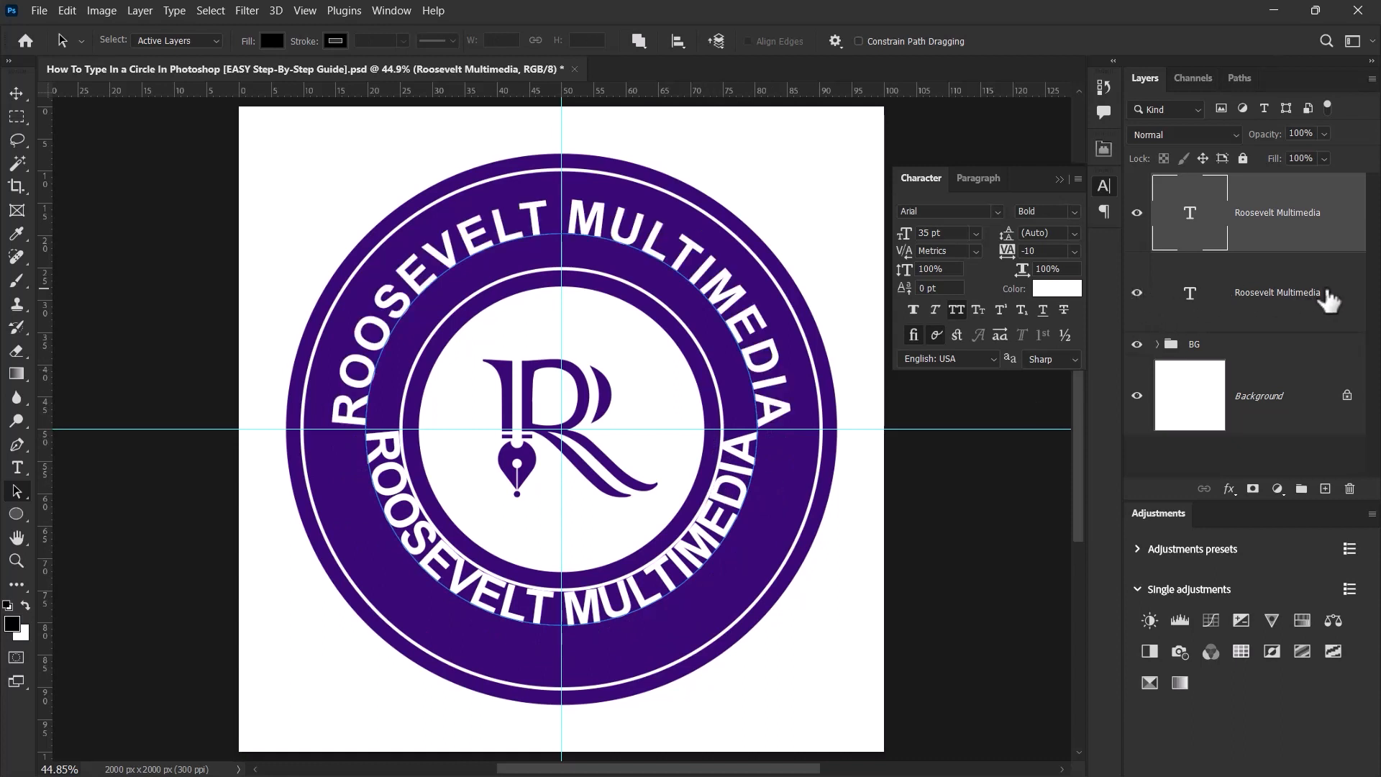
scroll(752, 299, "up", 3)
left_click(1137, 292)
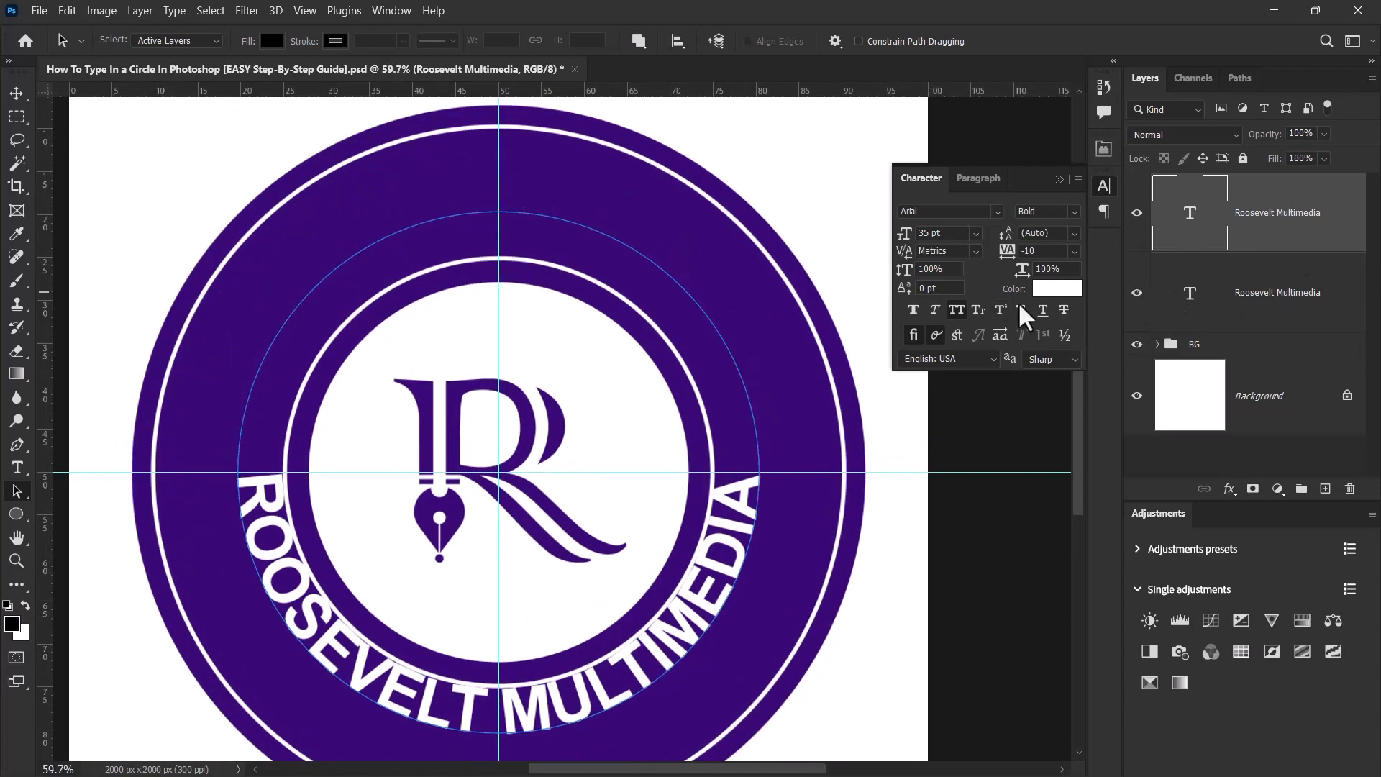
left_click(1137, 293)
scroll(752, 344, "down", 2)
scroll(752, 343, "up", 1)
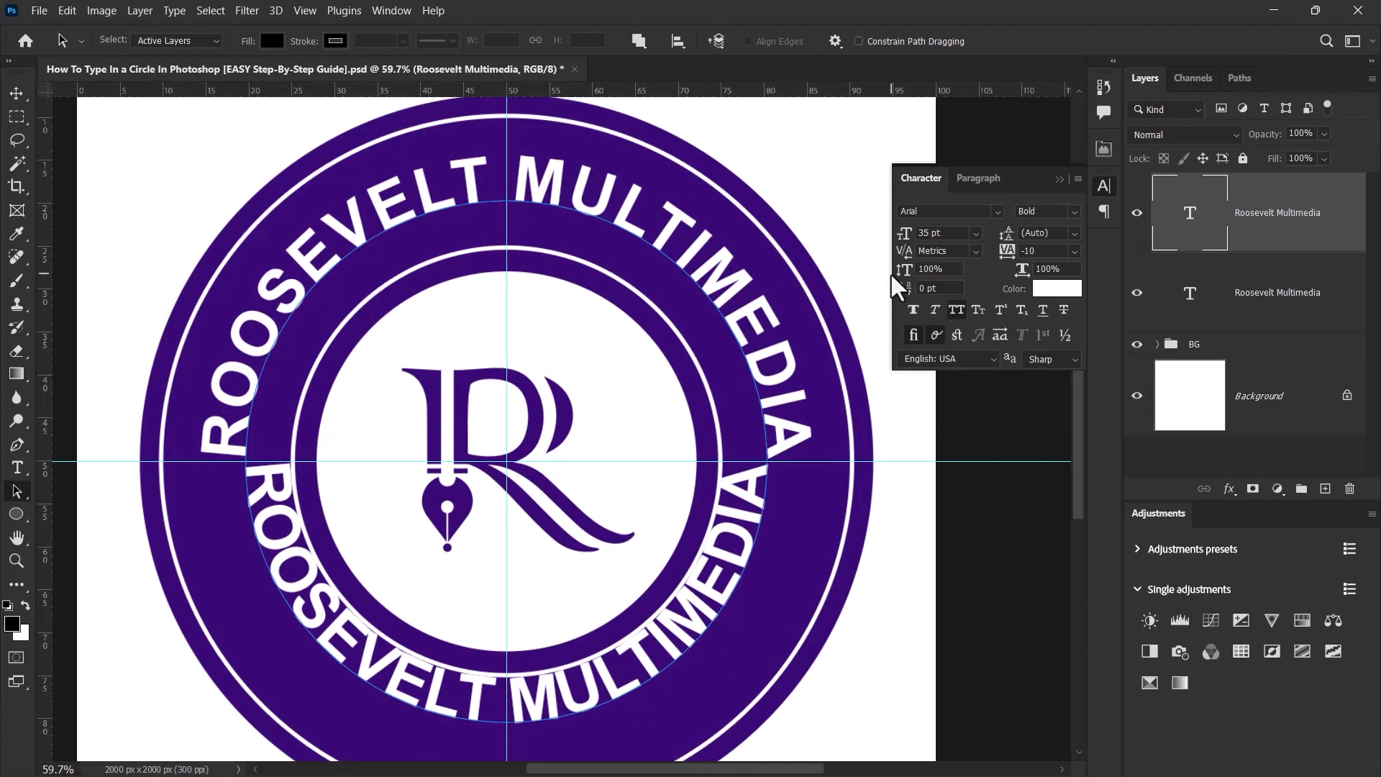
scroll(598, 348, "down", 4)
scroll(554, 568, "up", 3)
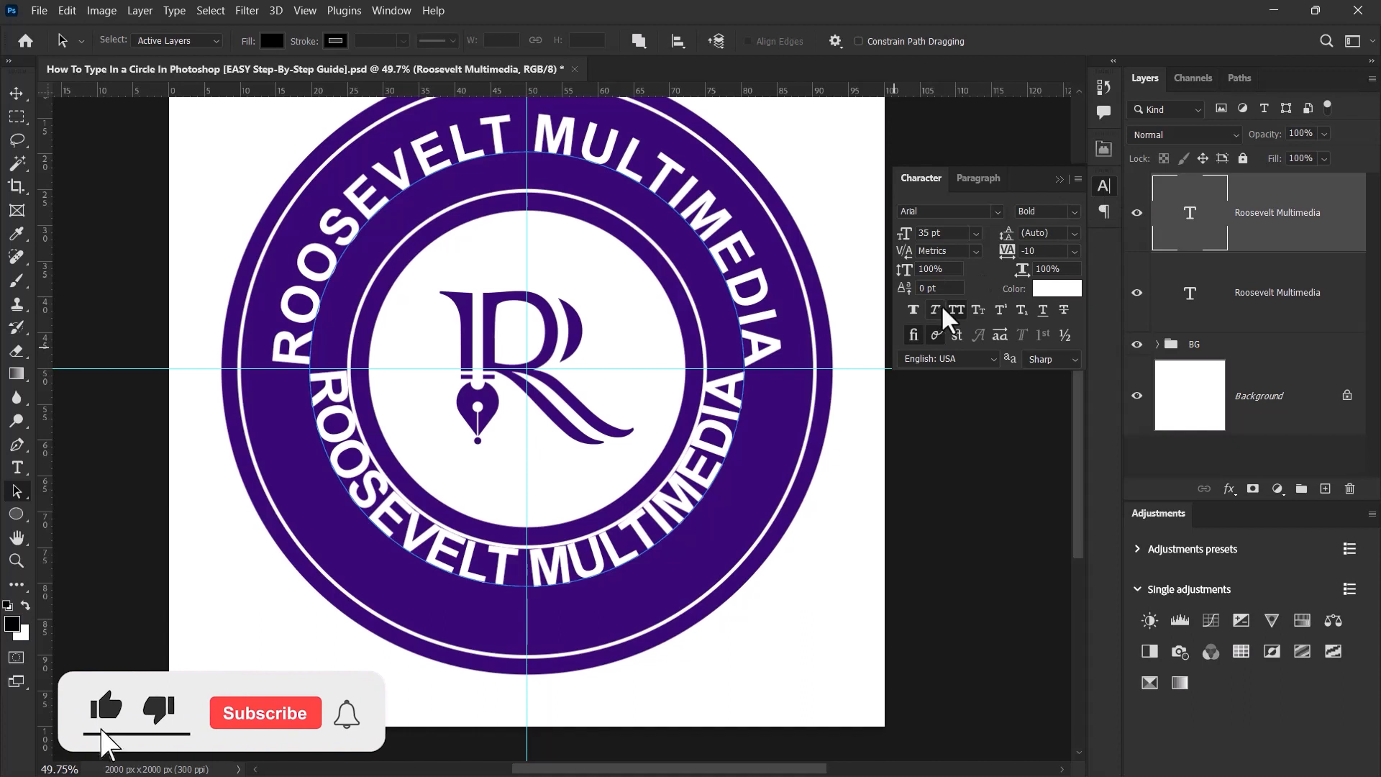
Set the baseline shift of the lower curved text to -26 pt in the character settings
left_click(394, 12)
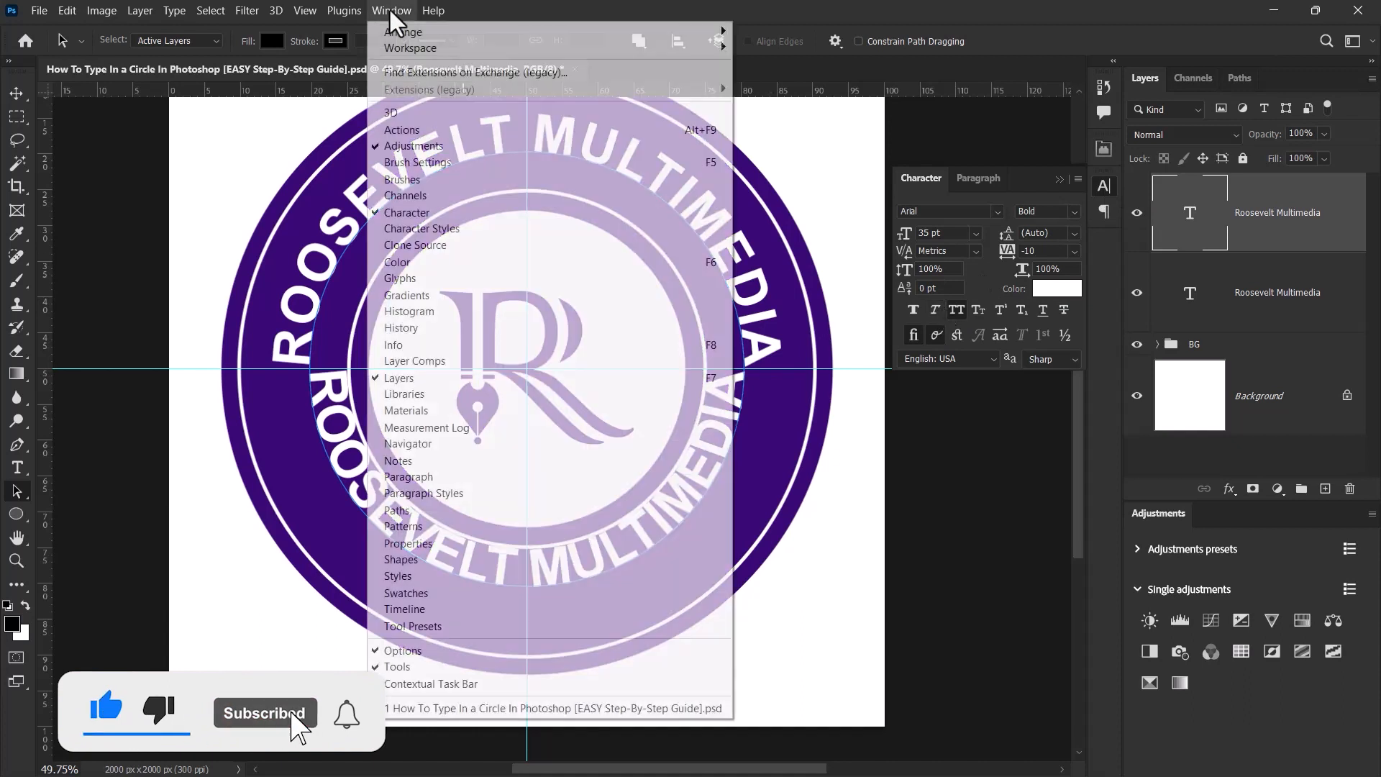
left_click(1016, 179)
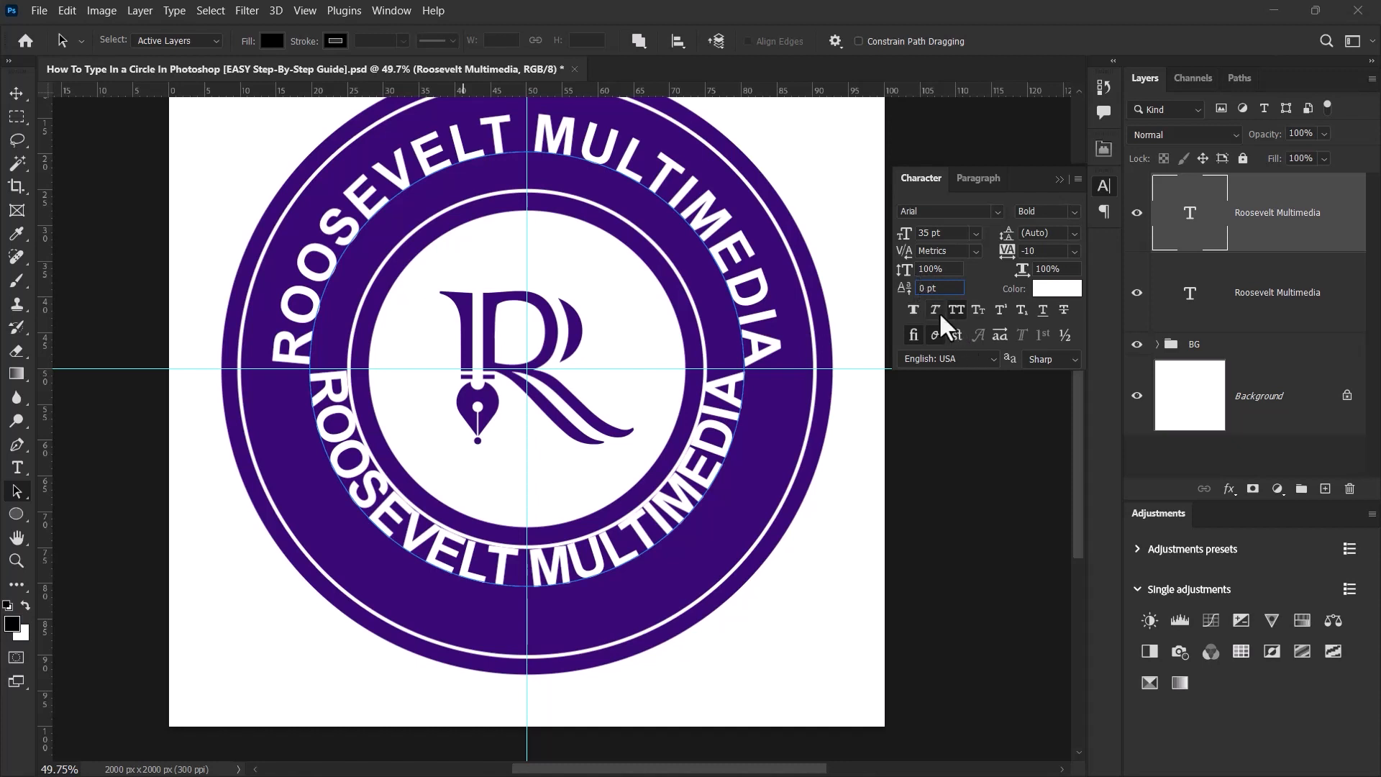
type("-5")
key("Return")
key("Down")
key("Down")
key("Down")
key("Down")
key("Down")
key("Down")
key("Down")
key("Down")
key("Down")
key("Down")
key("Down")
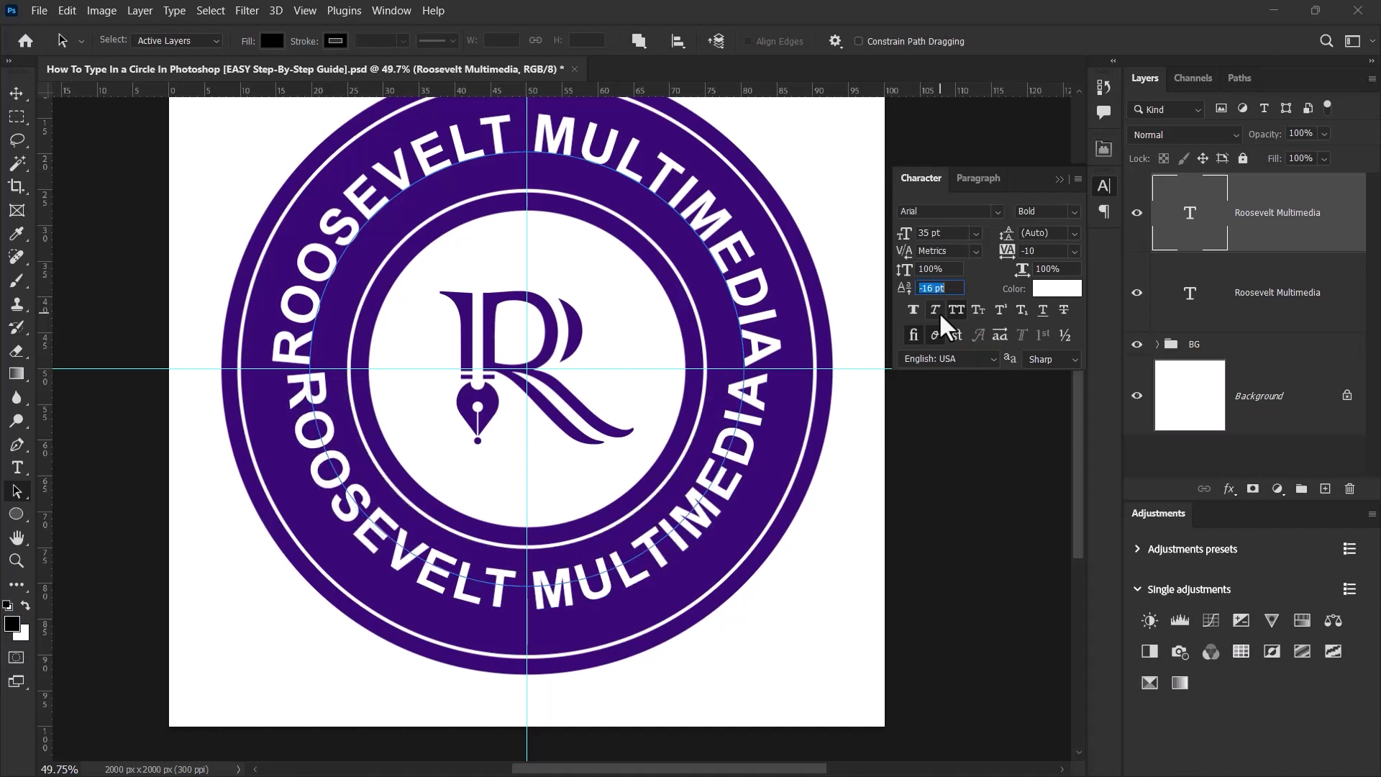
key("Down")
key("Down")
key("Down")
key("Down")
key("Down")
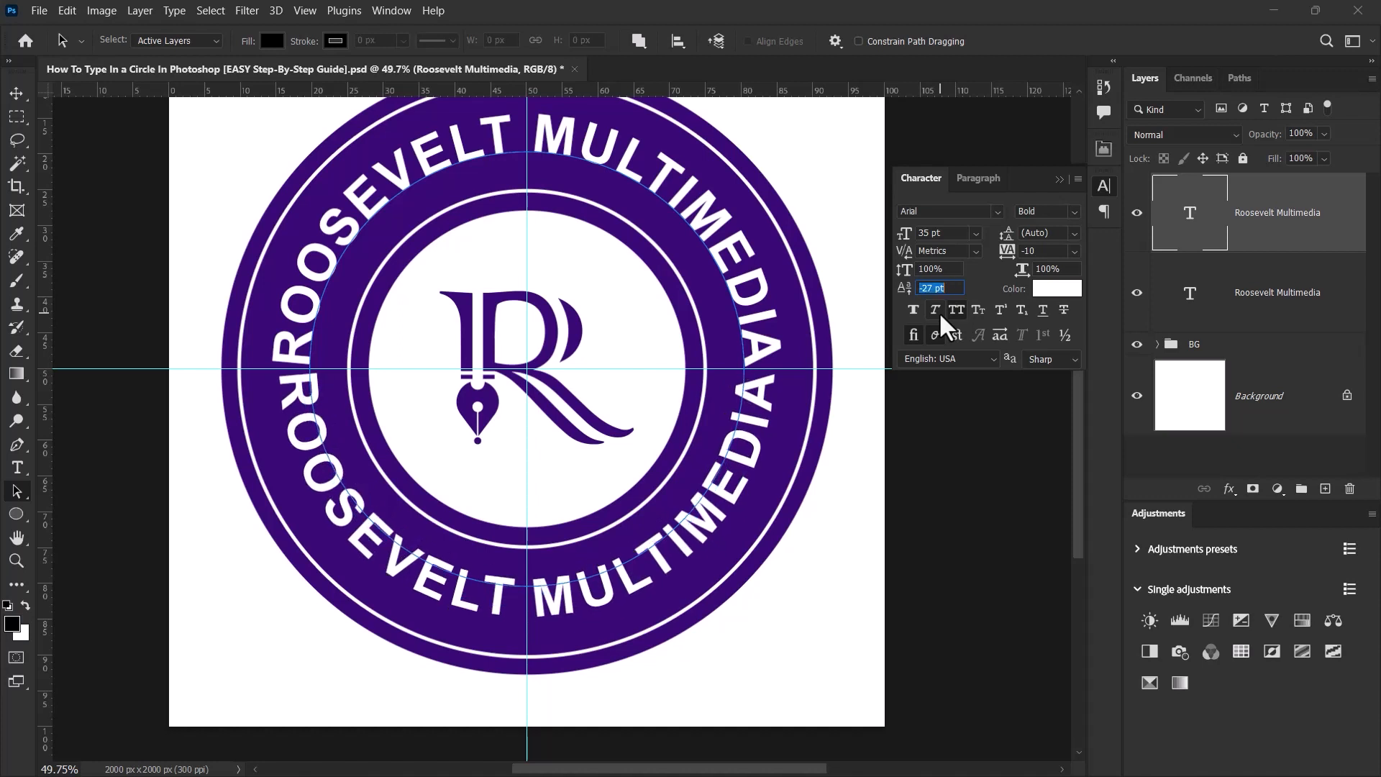
key("Down")
key("Down")
key("Down")
key("Down")
key("Down")
key("Return")
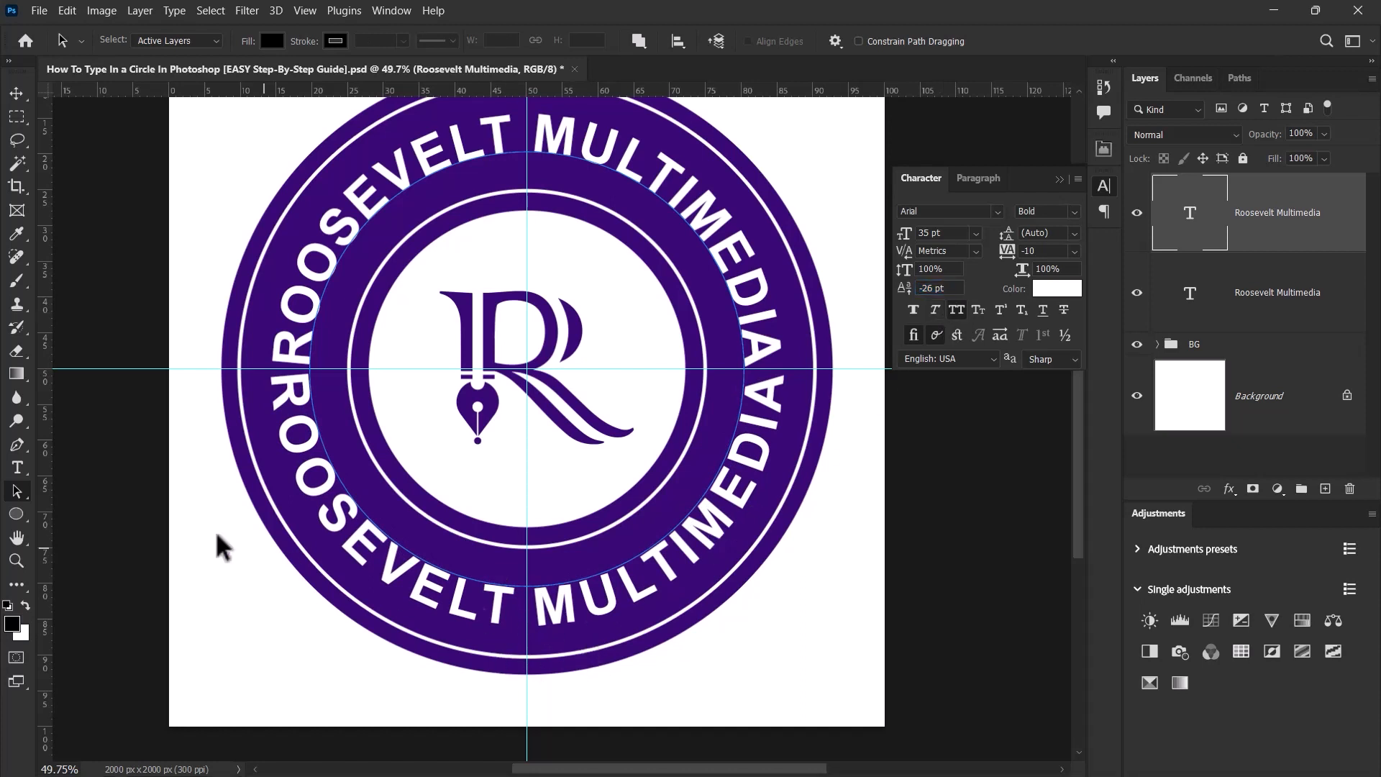
Replace the whole text along the lower arc with "DESIGN AGENCY"
left_click(17, 468)
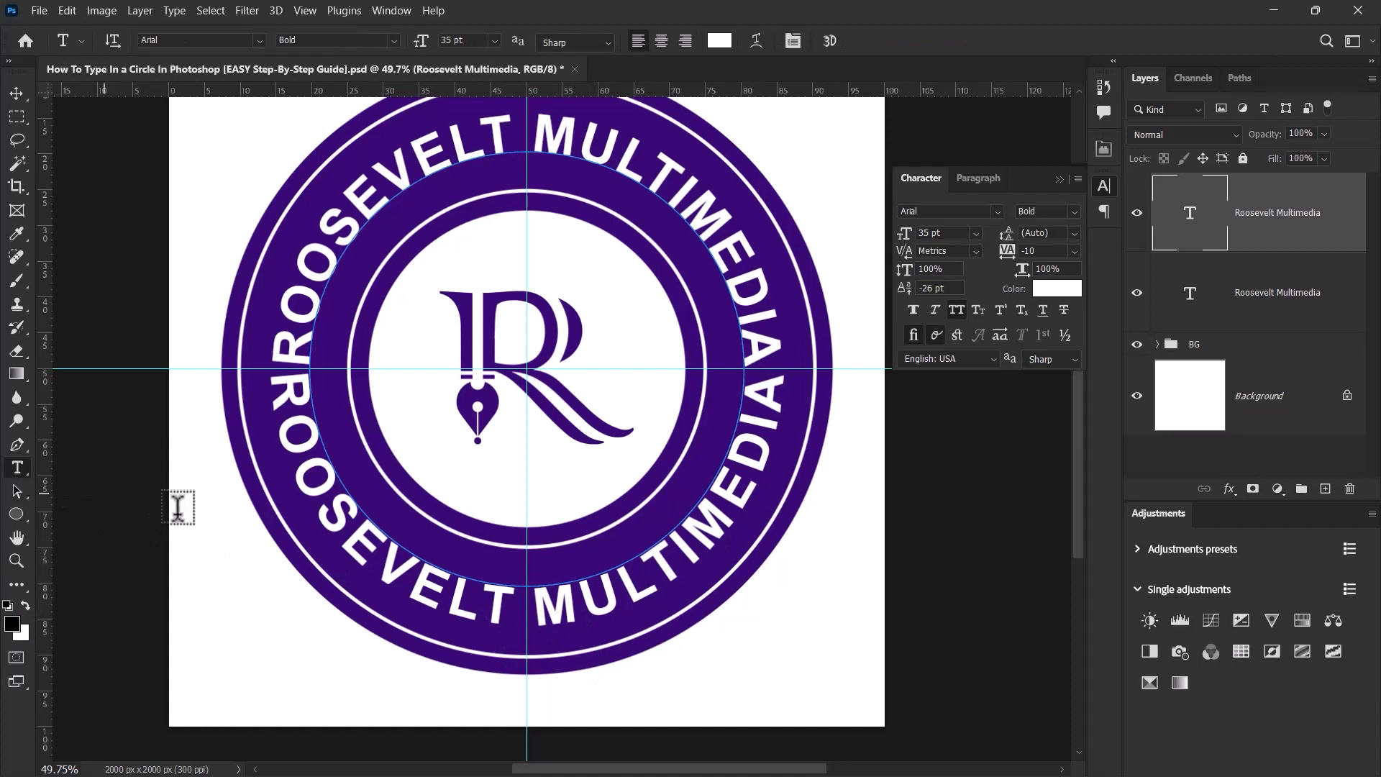
left_click(503, 594)
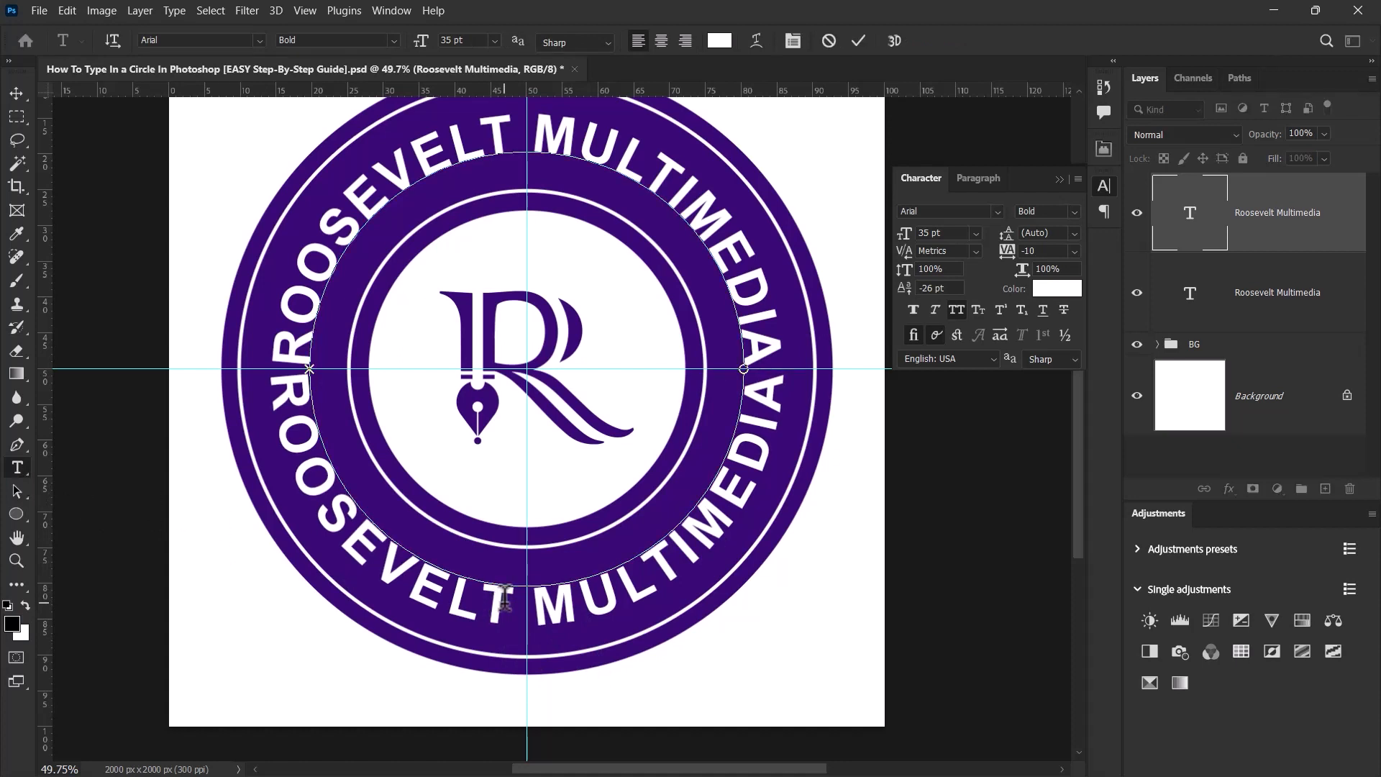
key("ctrl+a")
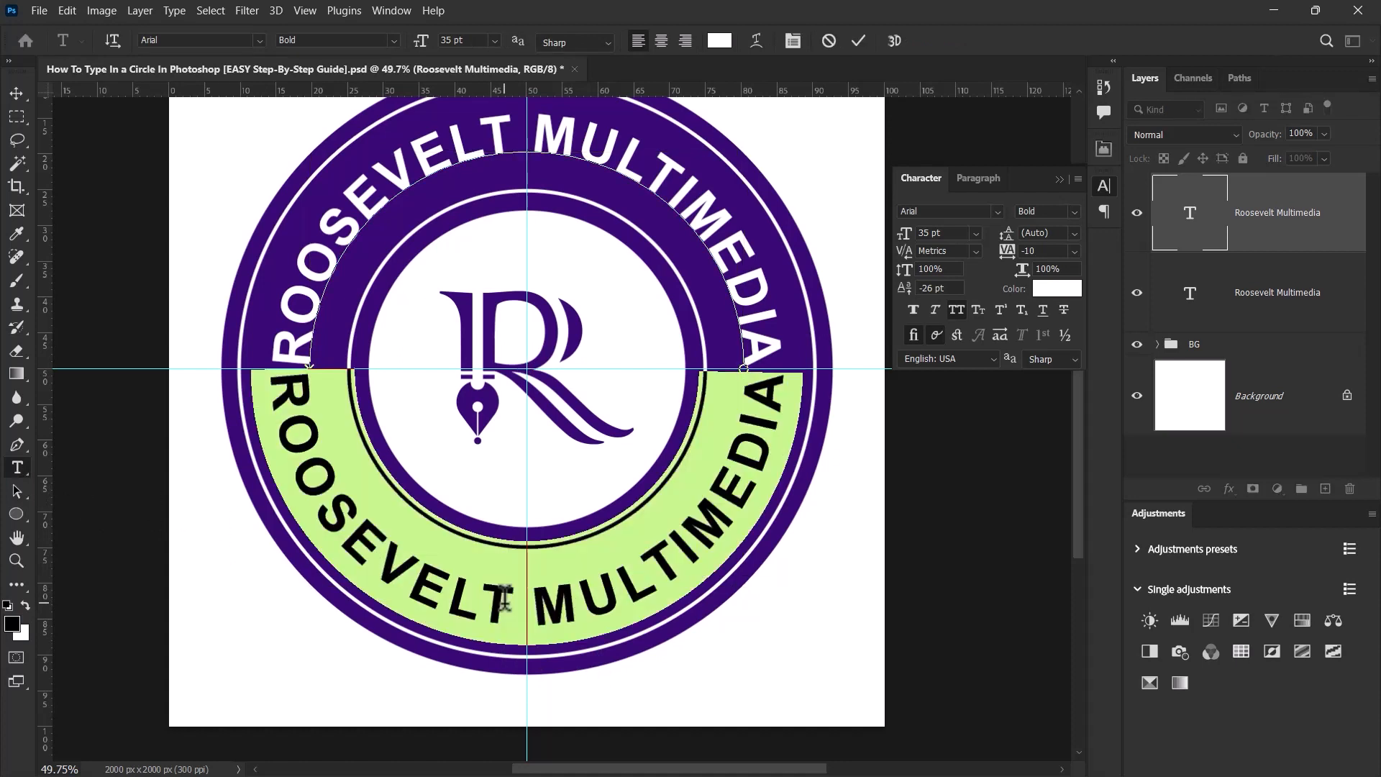
type("DESIGN")
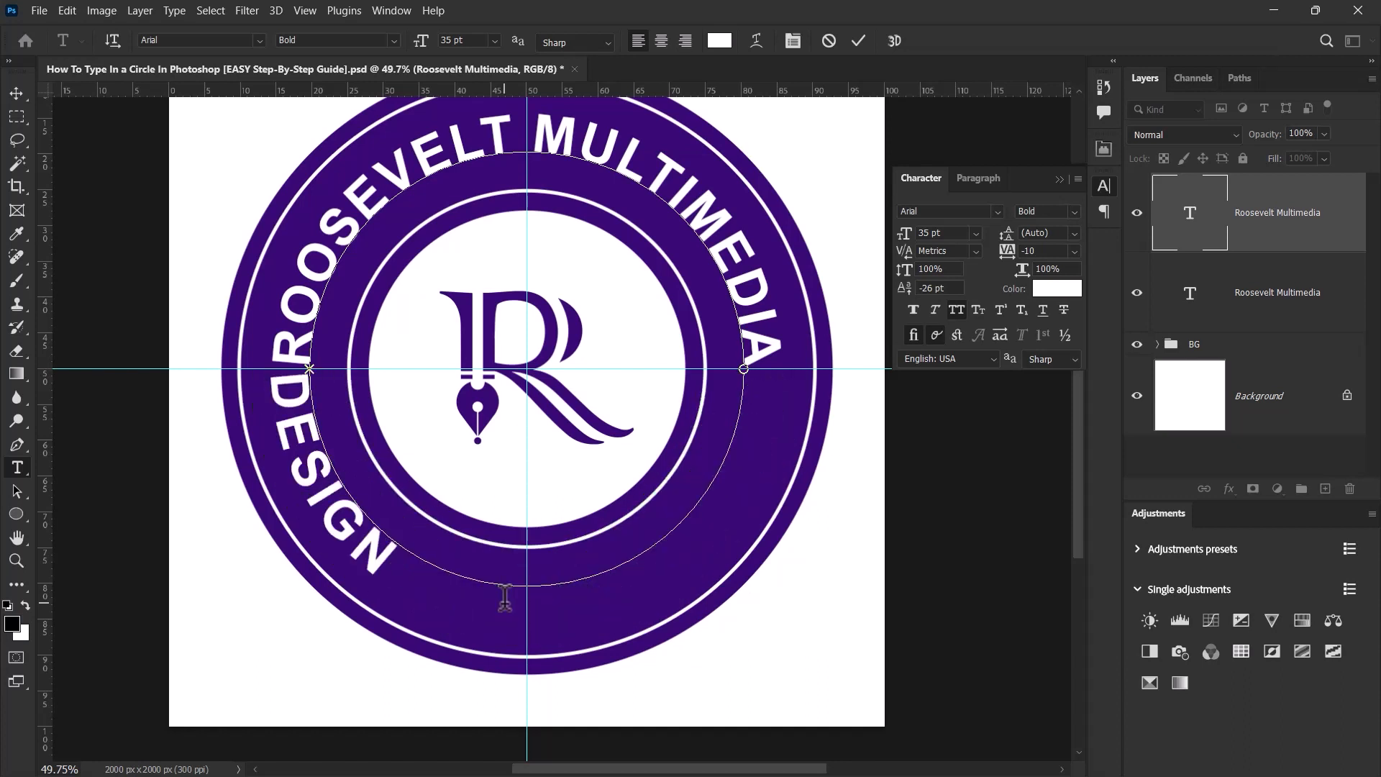
type(" AGENCY")
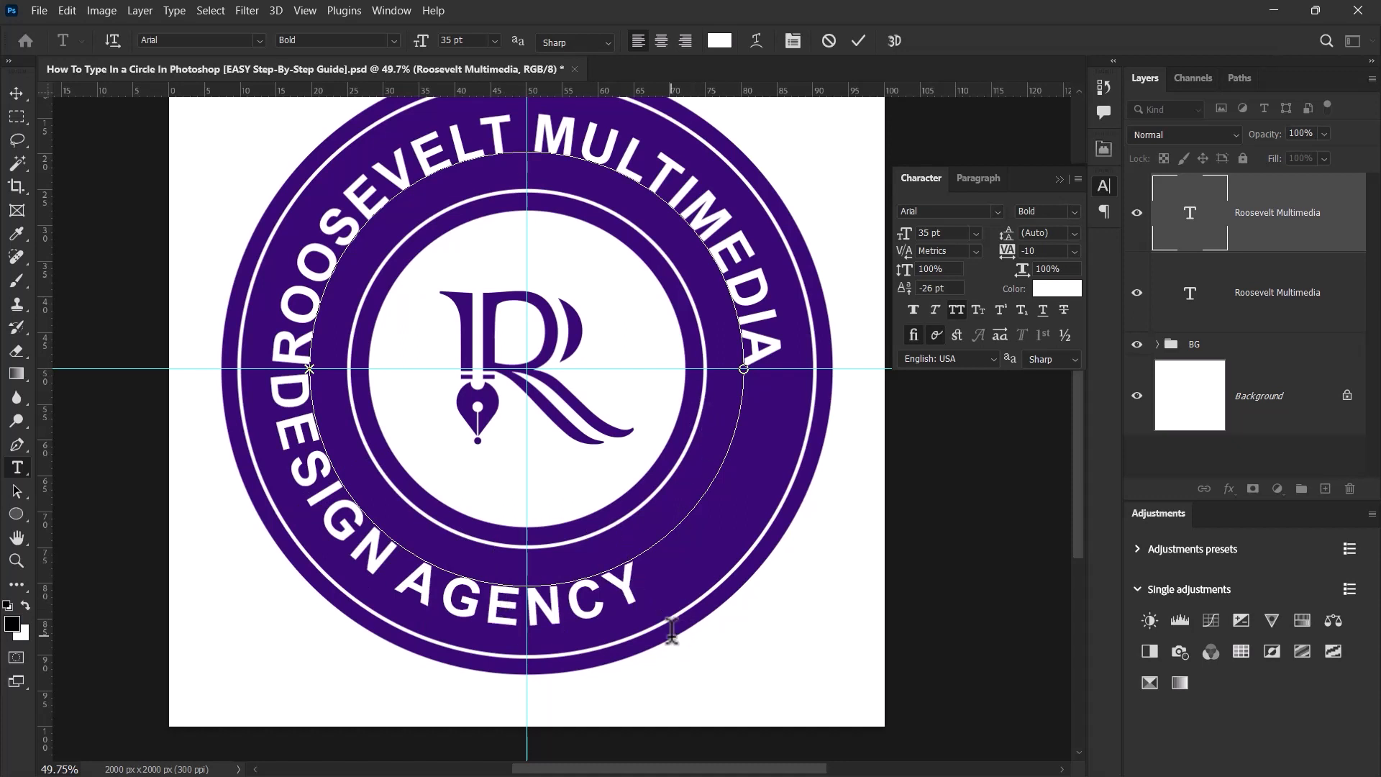
Center-align the entire lower arc text on its path and commit the text edit
key("ctrl+a")
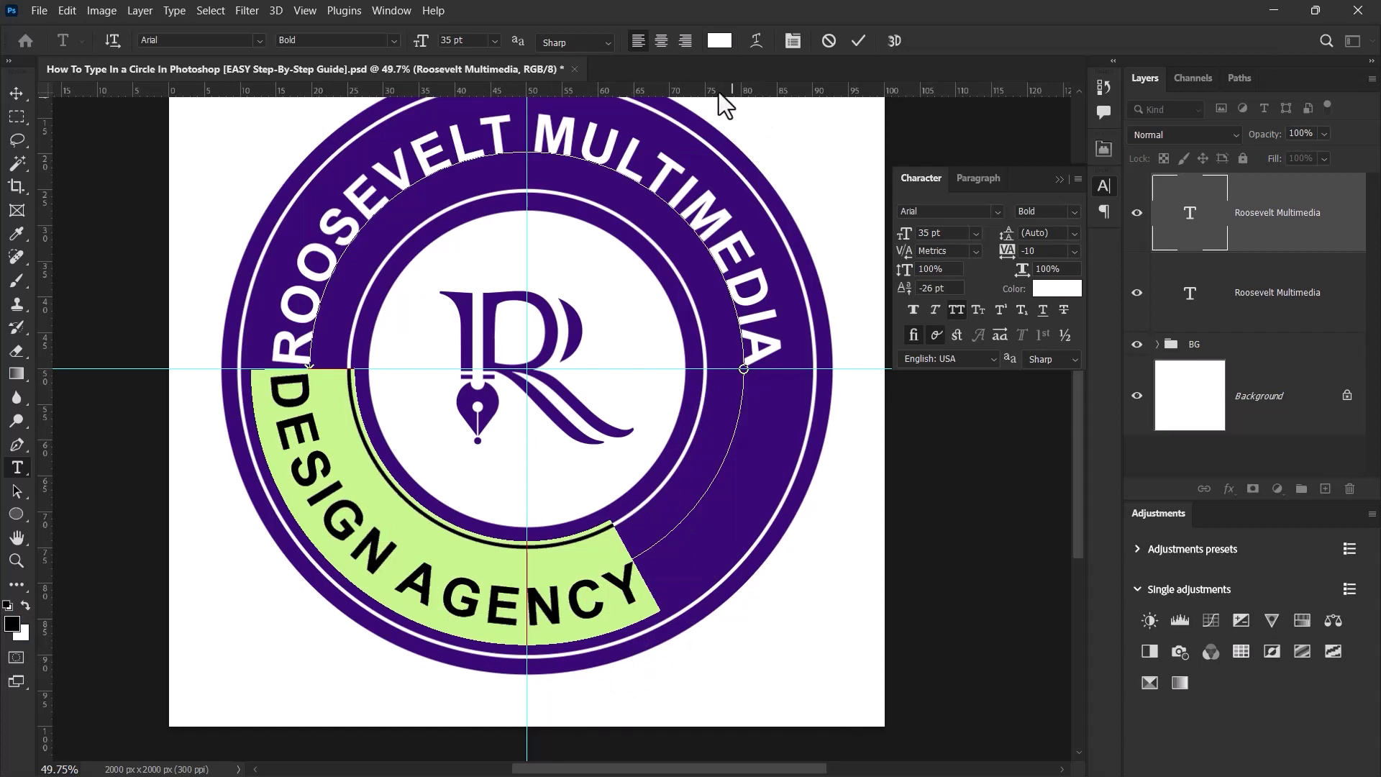
left_click(659, 41)
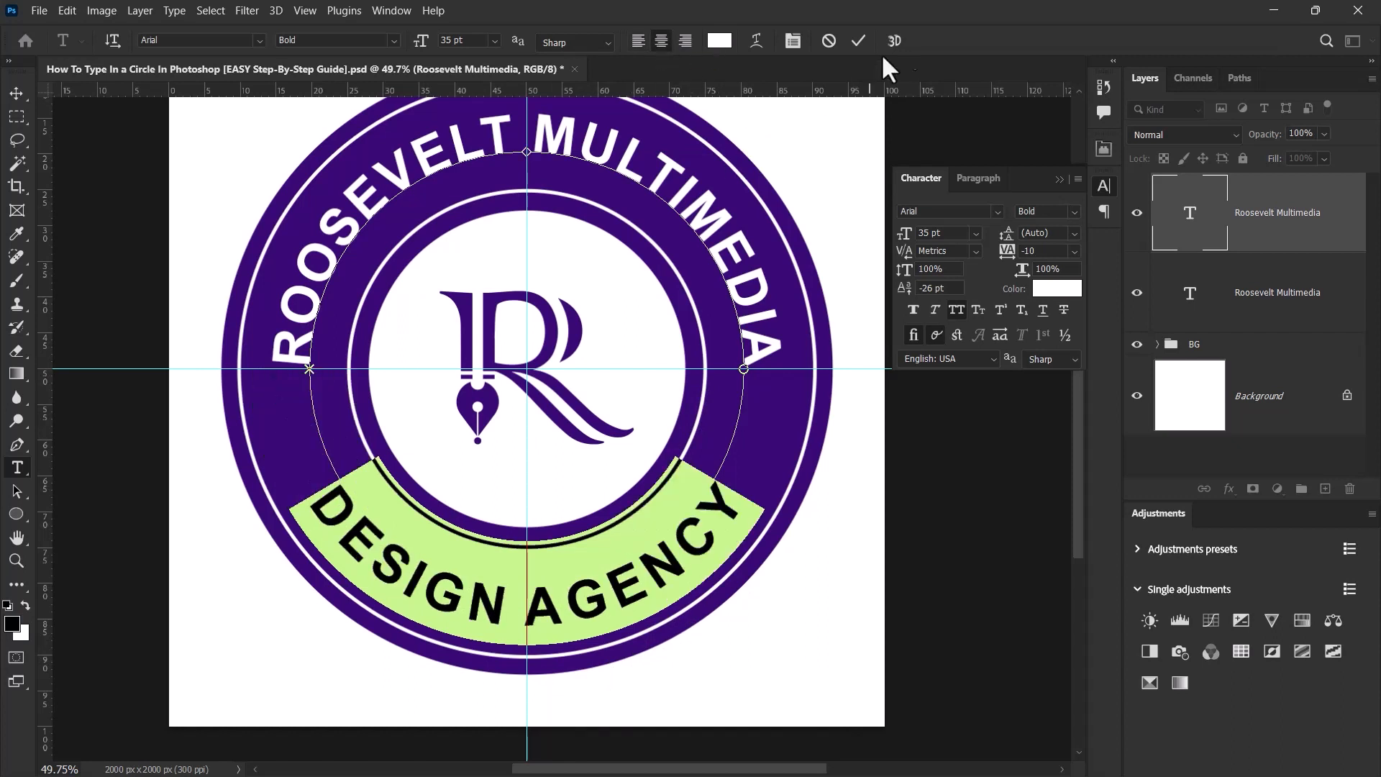
left_click(858, 41)
Switch to the Move tool and fit the whole document in view to check the finished badge without its text path
scroll(429, 345, "down", 2)
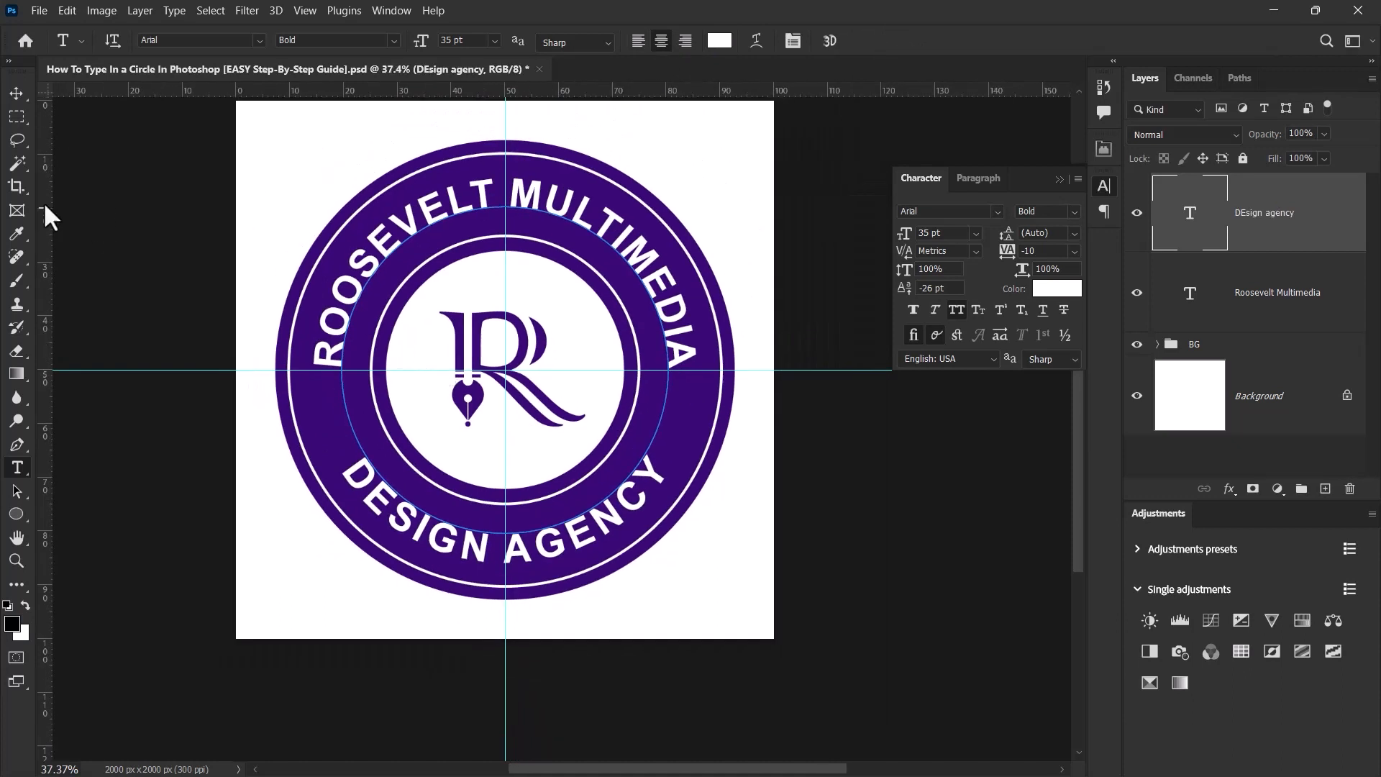
left_click(16, 94)
scroll(482, 304, "up", 2)
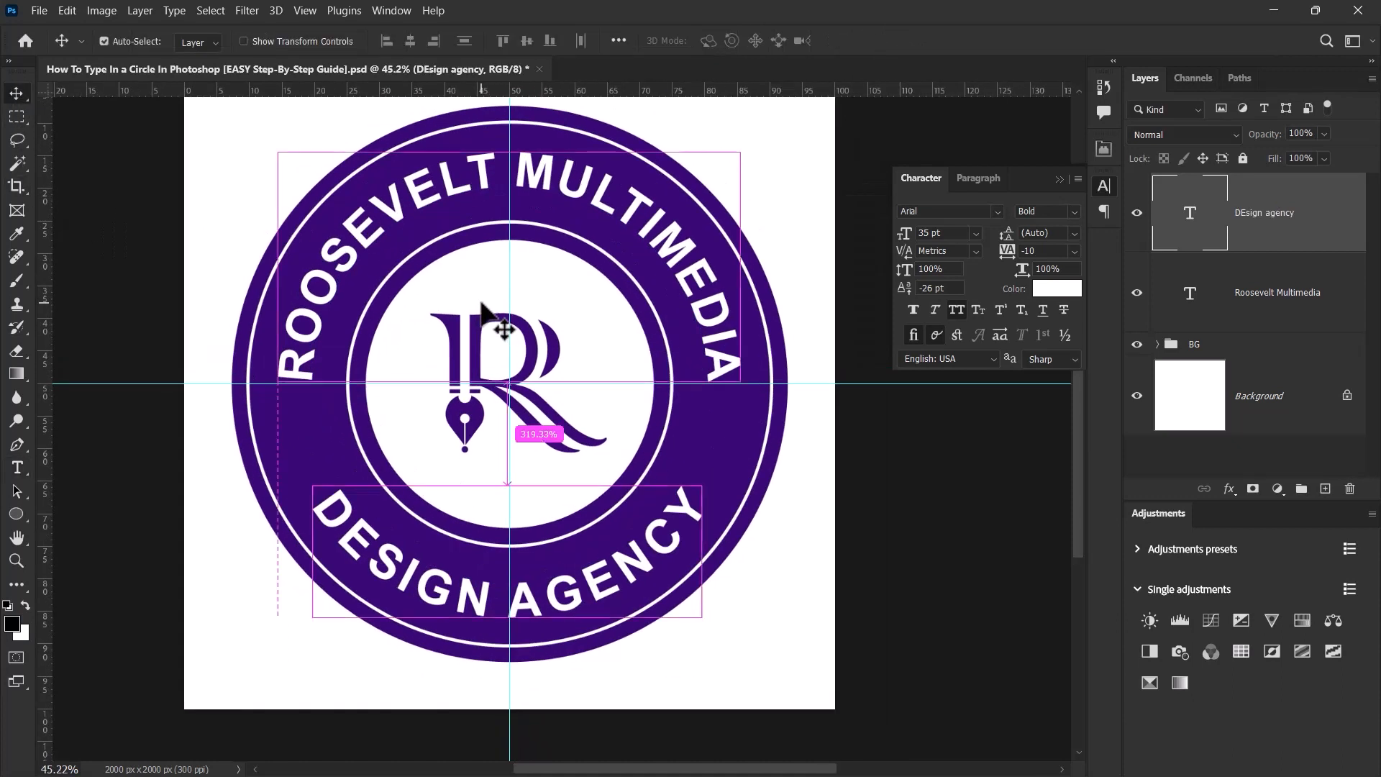
key("ctrl+0")
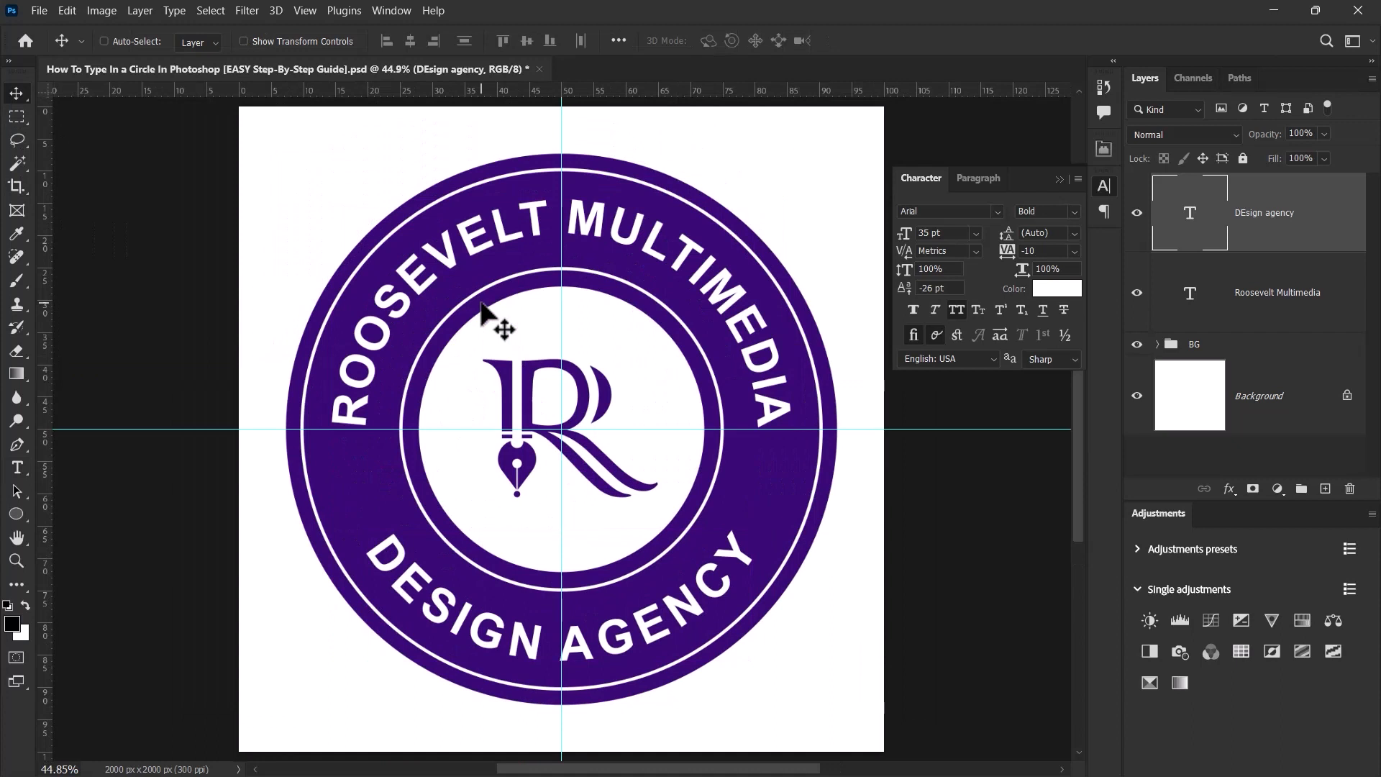